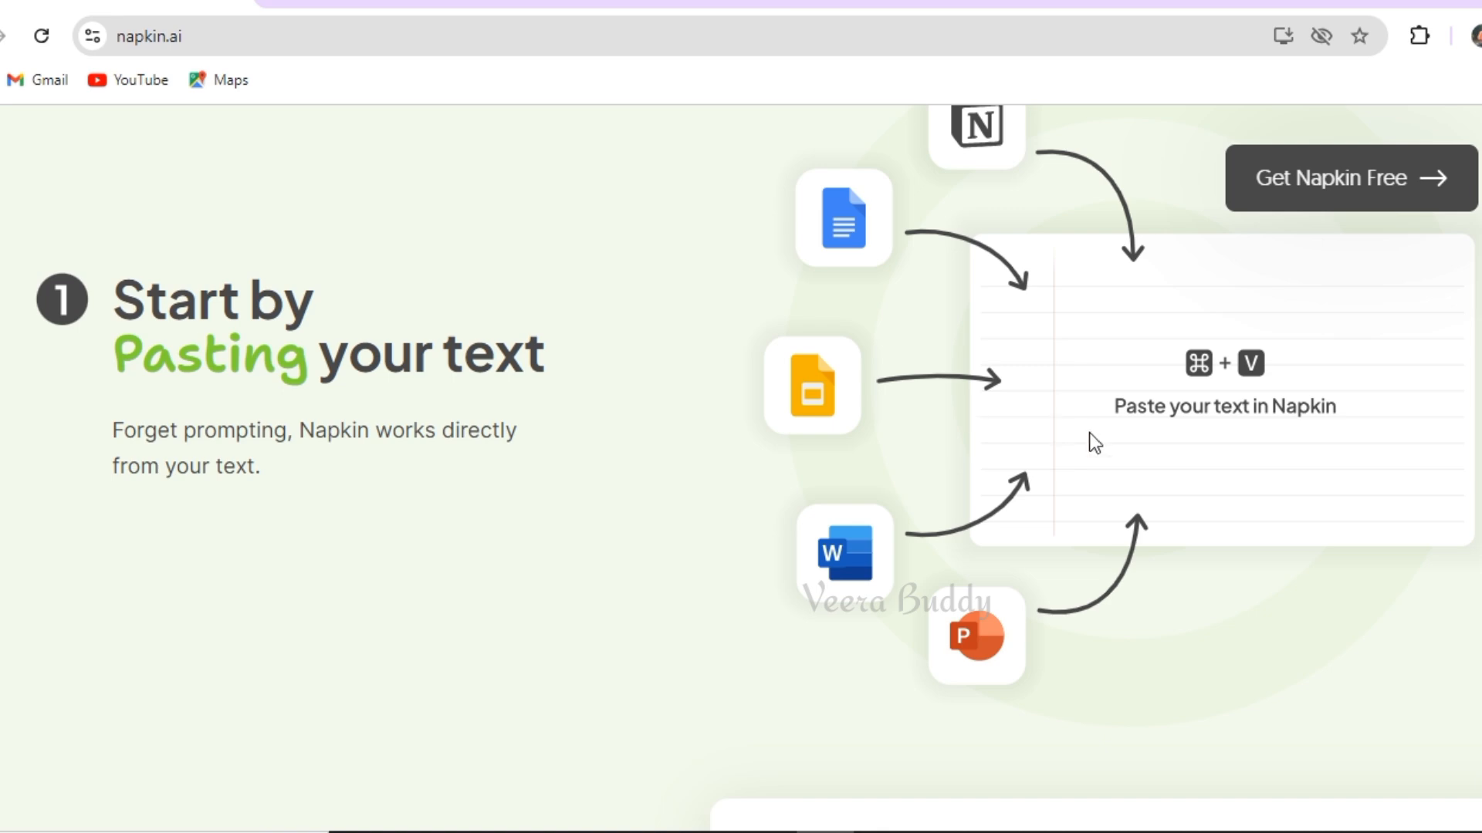
- Read through the four how-it-works sections on the Napkin homepage, from pasting text to exporting visuals
scroll(770, 511, "down", 7)
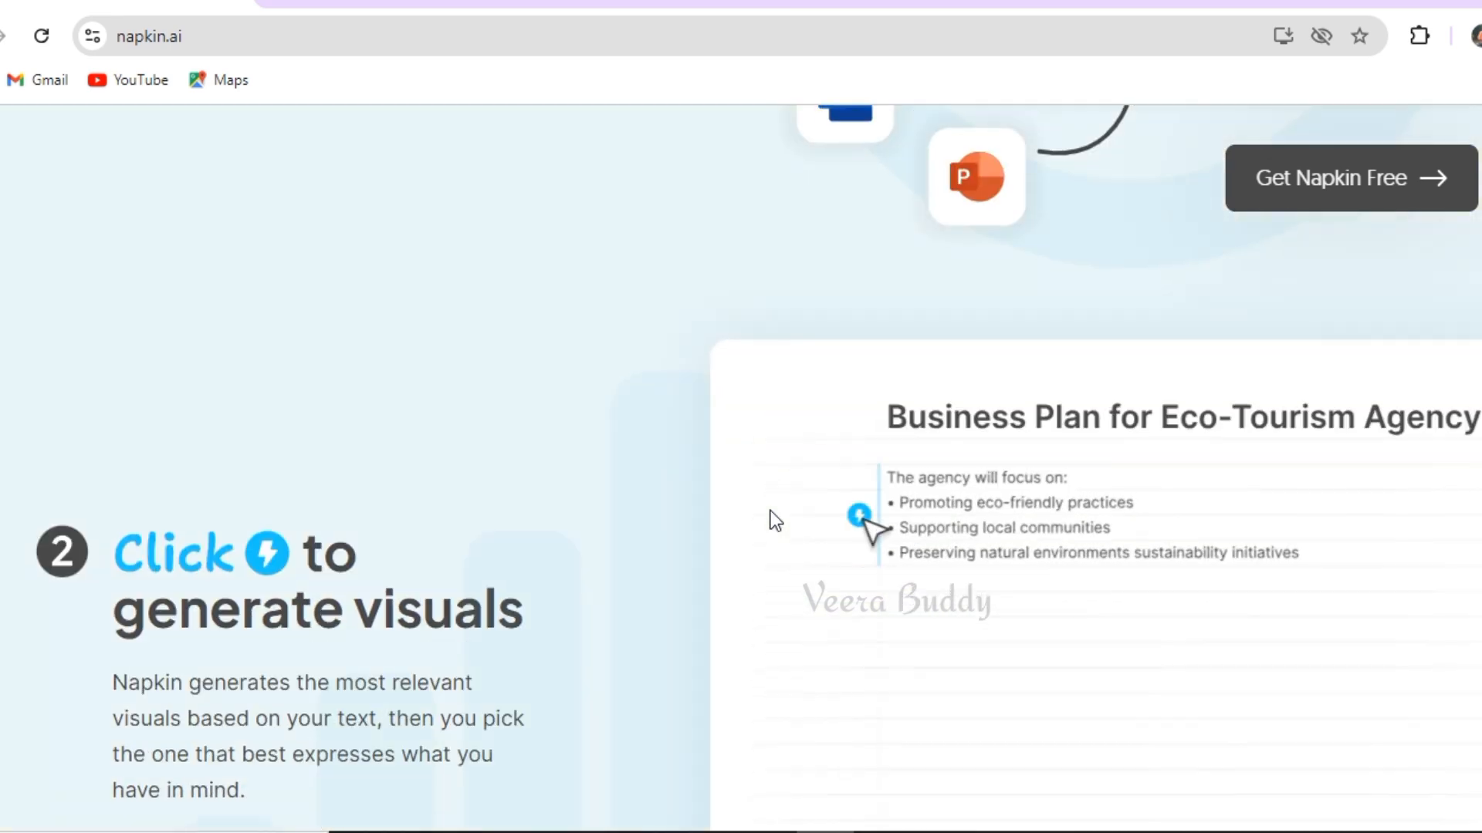
scroll(770, 511, "down", 1)
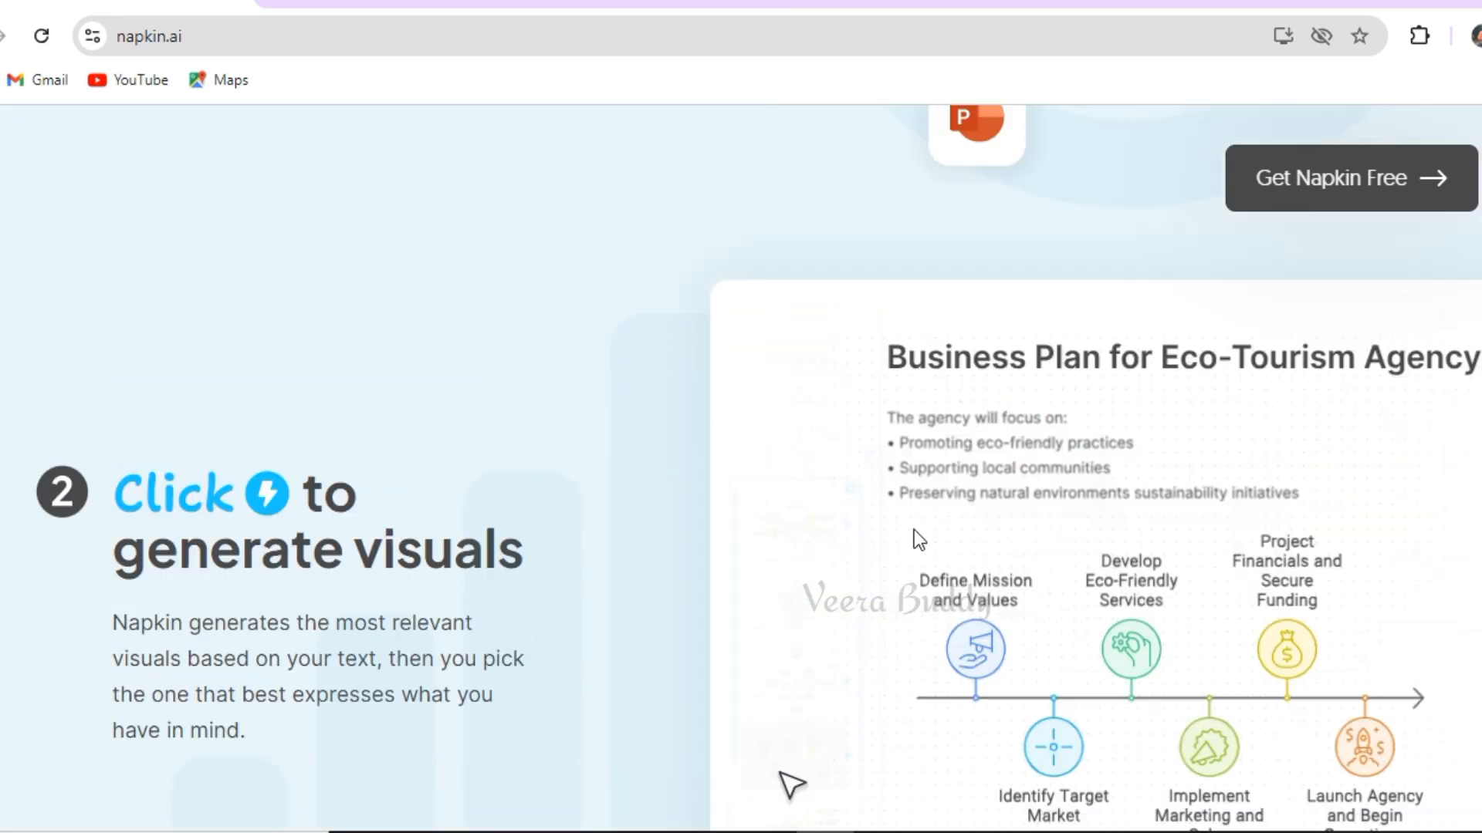
scroll(914, 529, "down", 3)
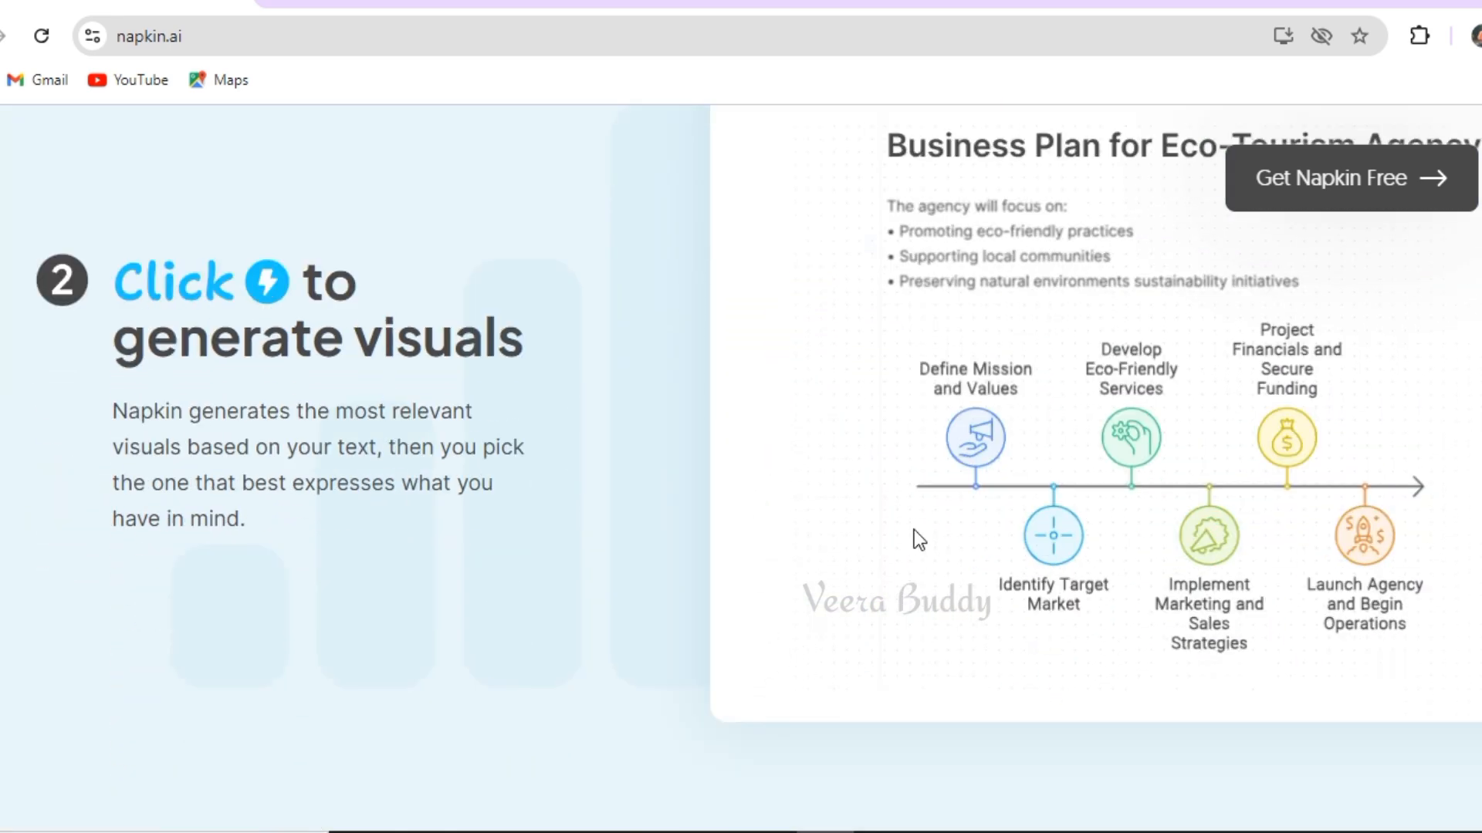
scroll(913, 530, "down", 3)
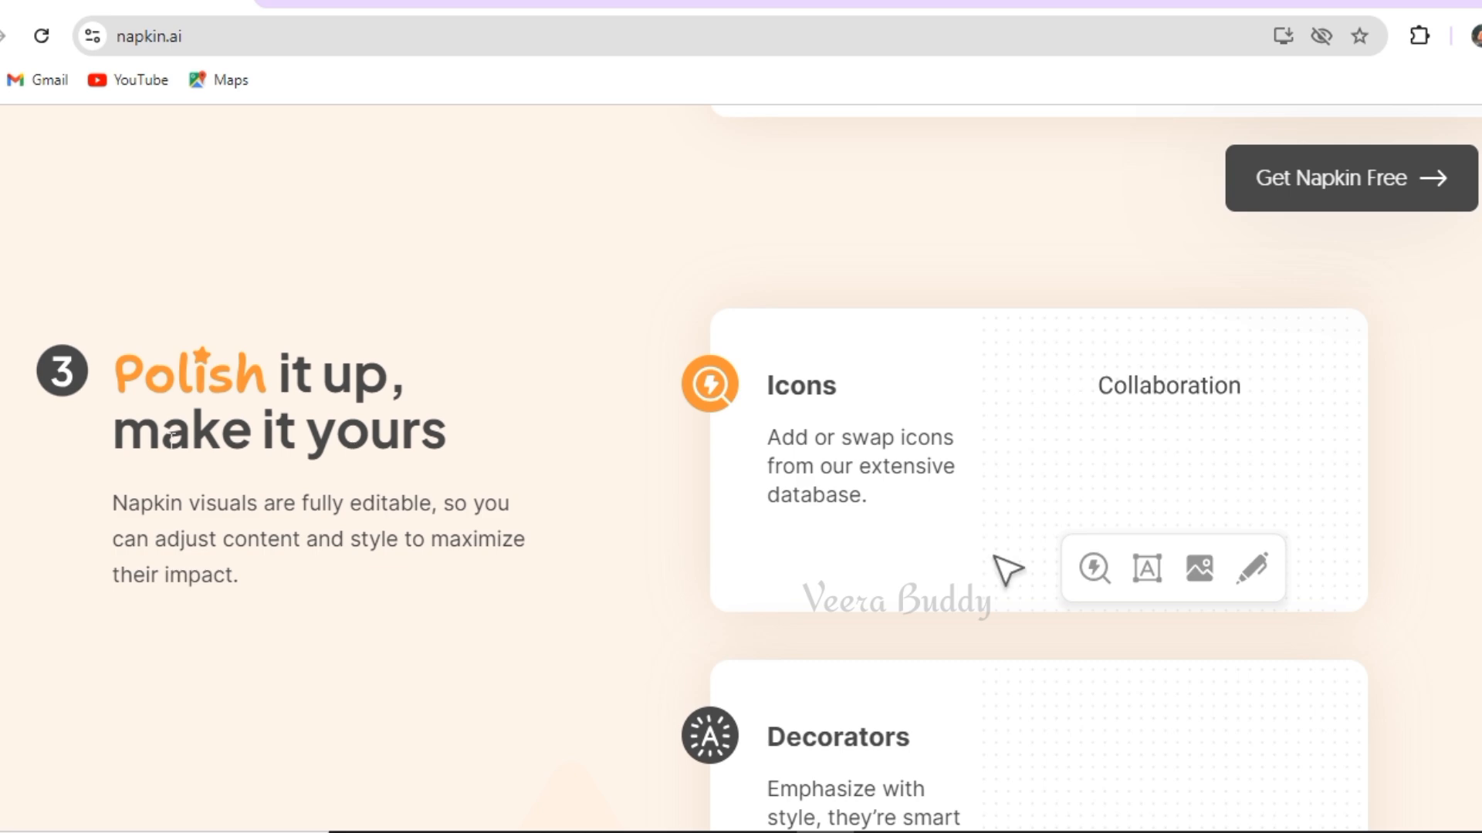
scroll(945, 507, "down", 4)
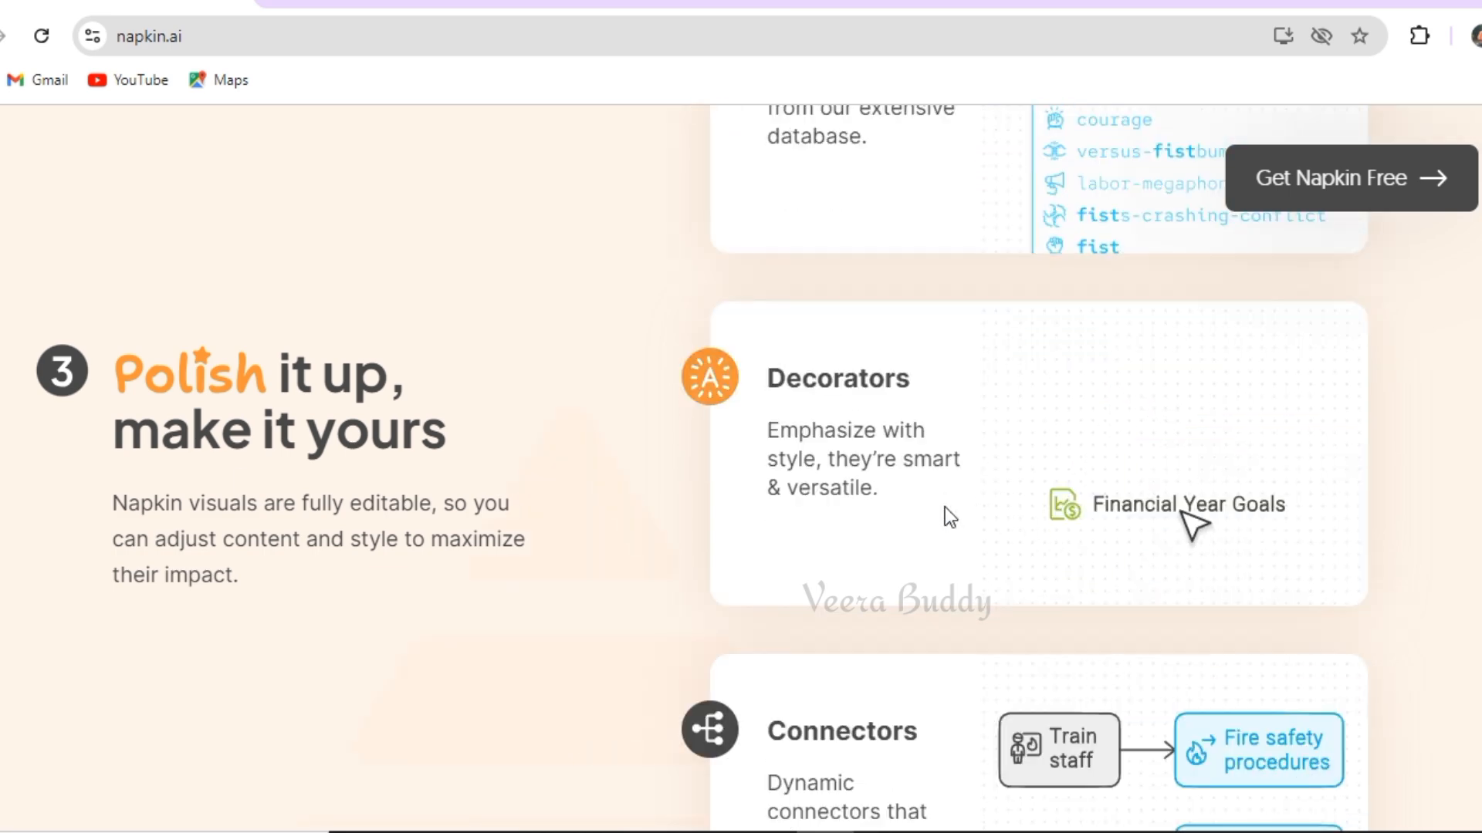
scroll(932, 463, "down", 8)
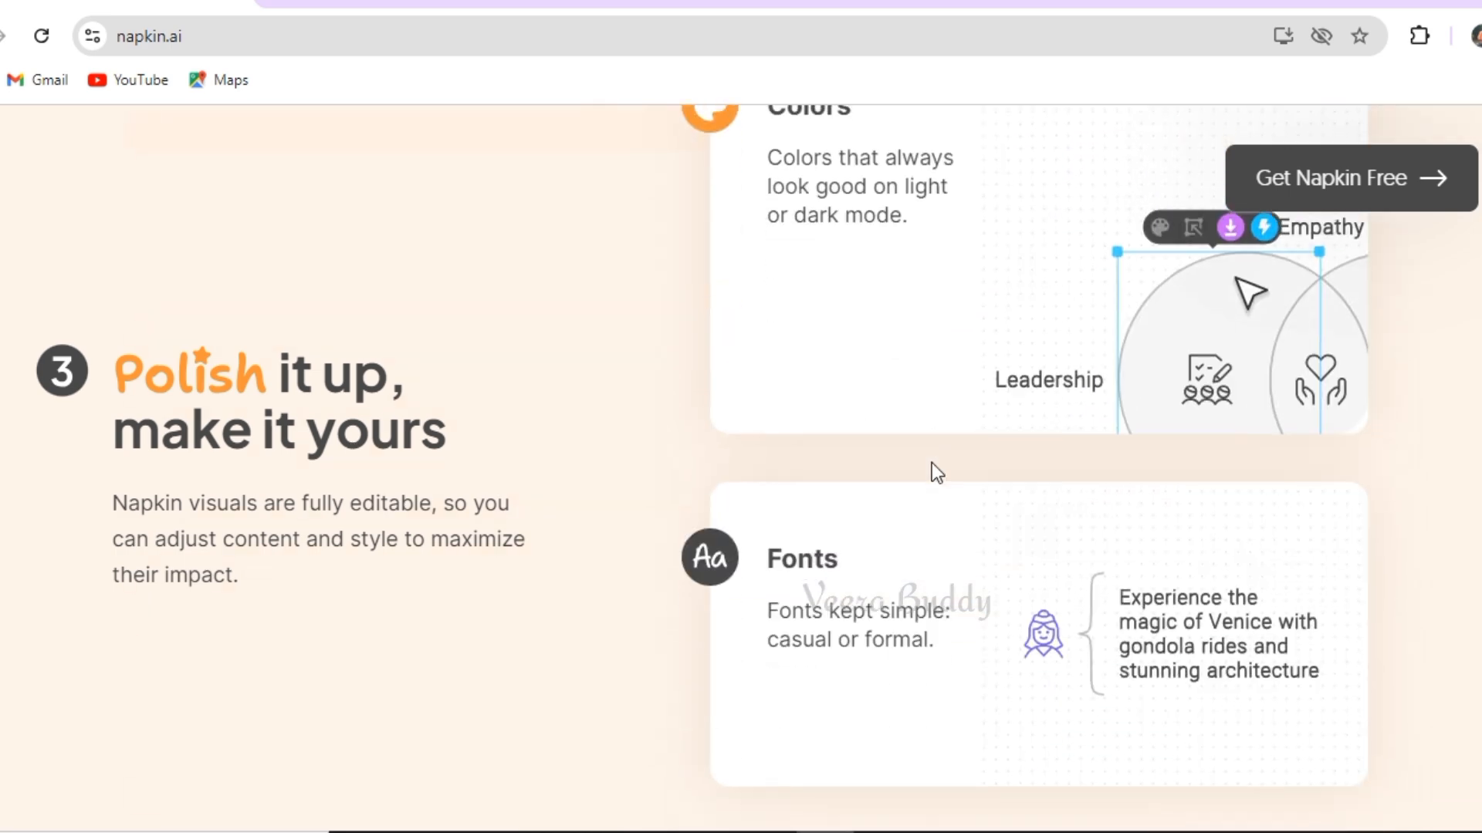
scroll(935, 471, "down", 2)
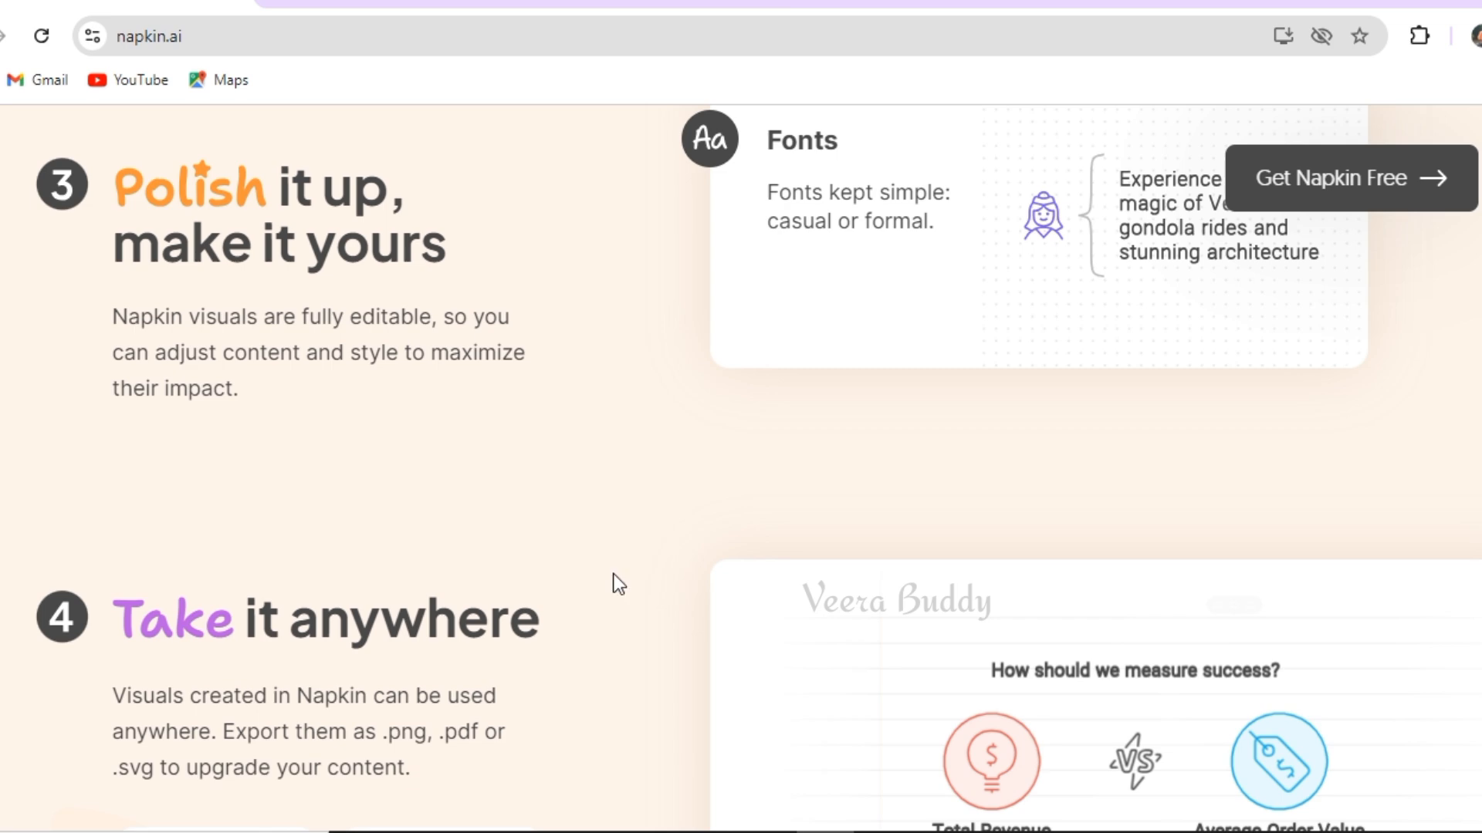
scroll(617, 584, "down", 4)
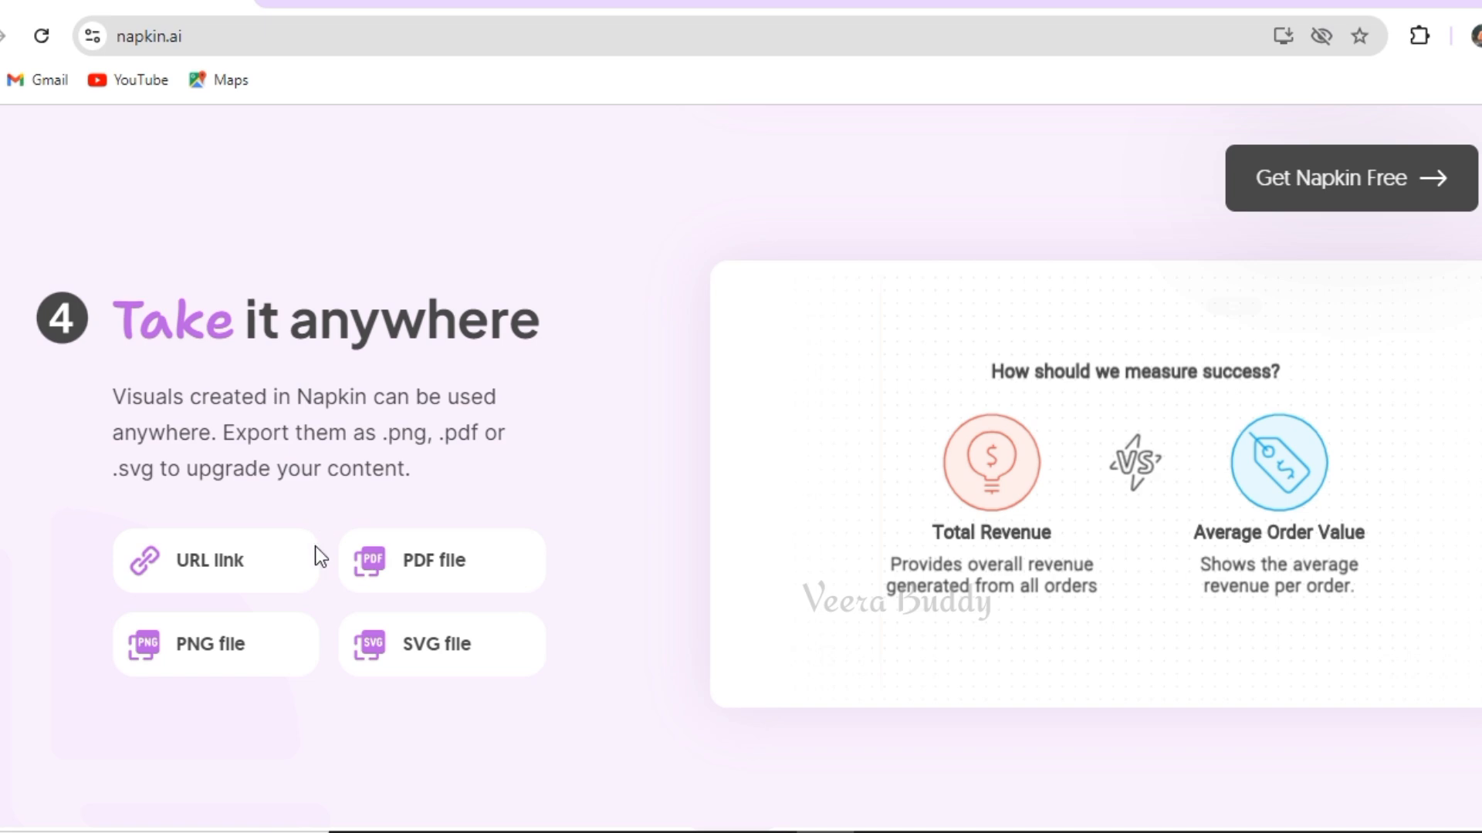
scroll(993, 632, "up", 15)
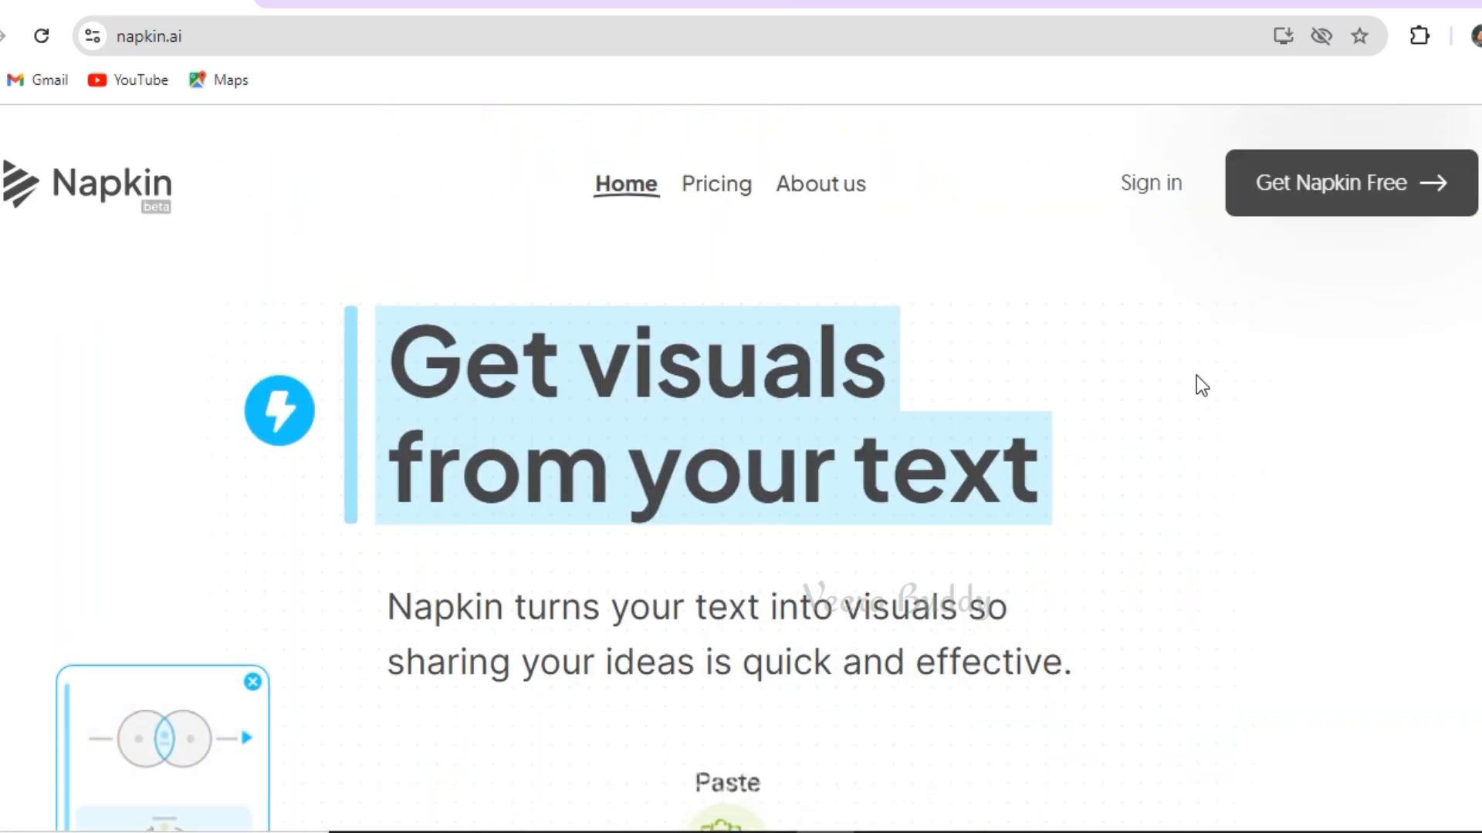
- Get Napkin for free by signing in with Google, and start creating the first Napkin
left_click(1321, 194)
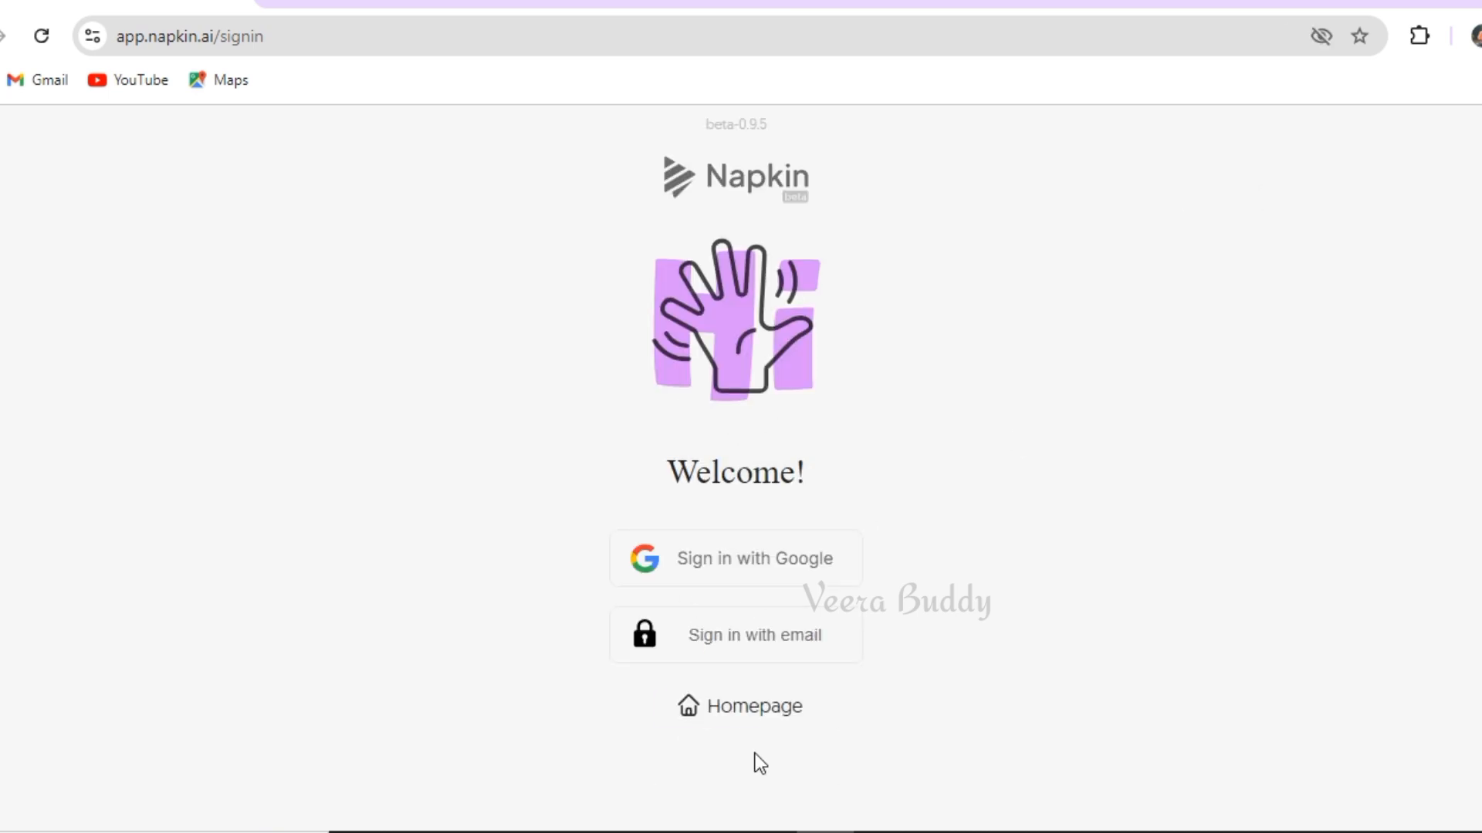
left_click(770, 567)
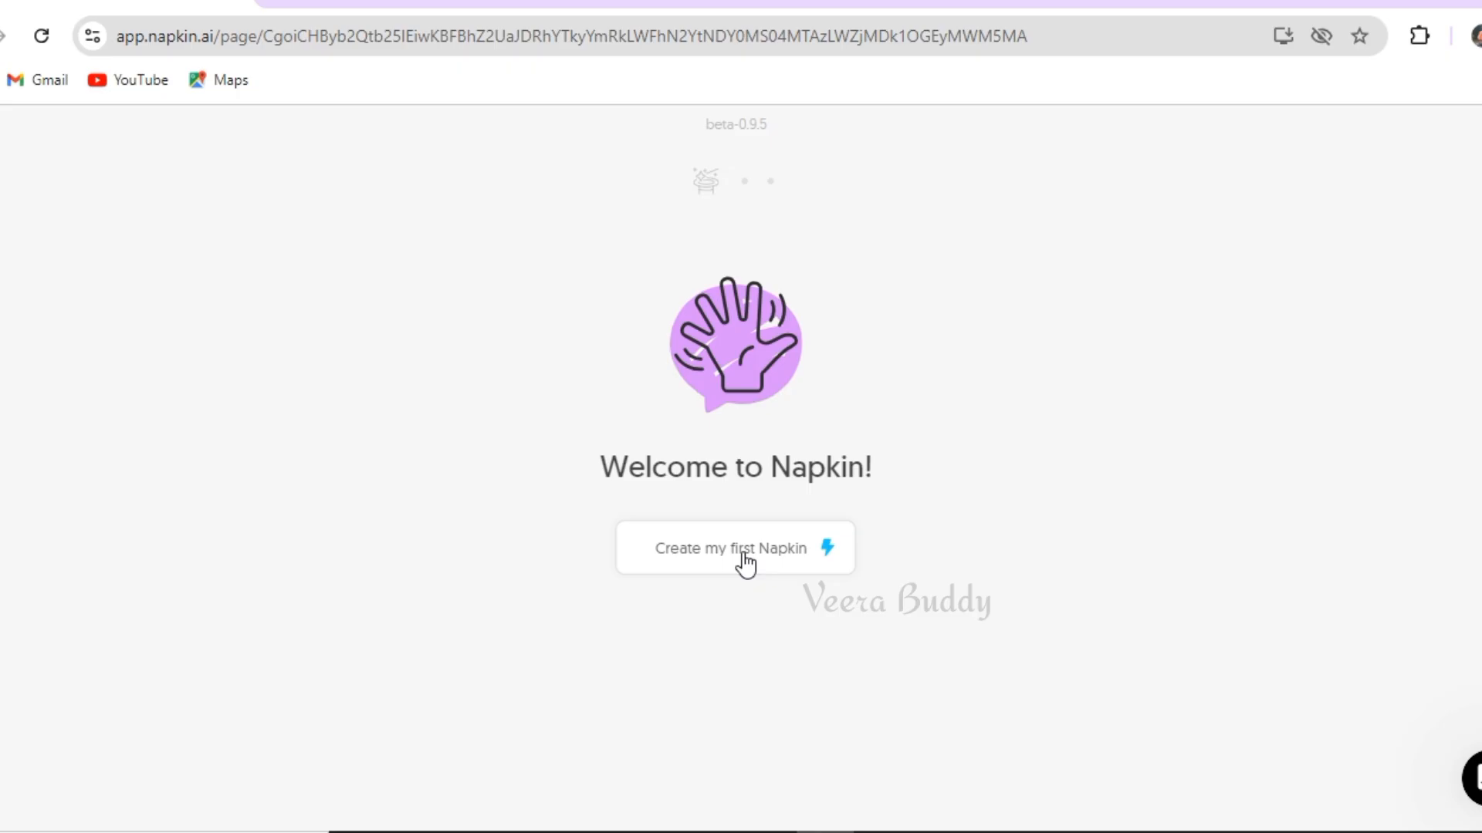
left_click(743, 554)
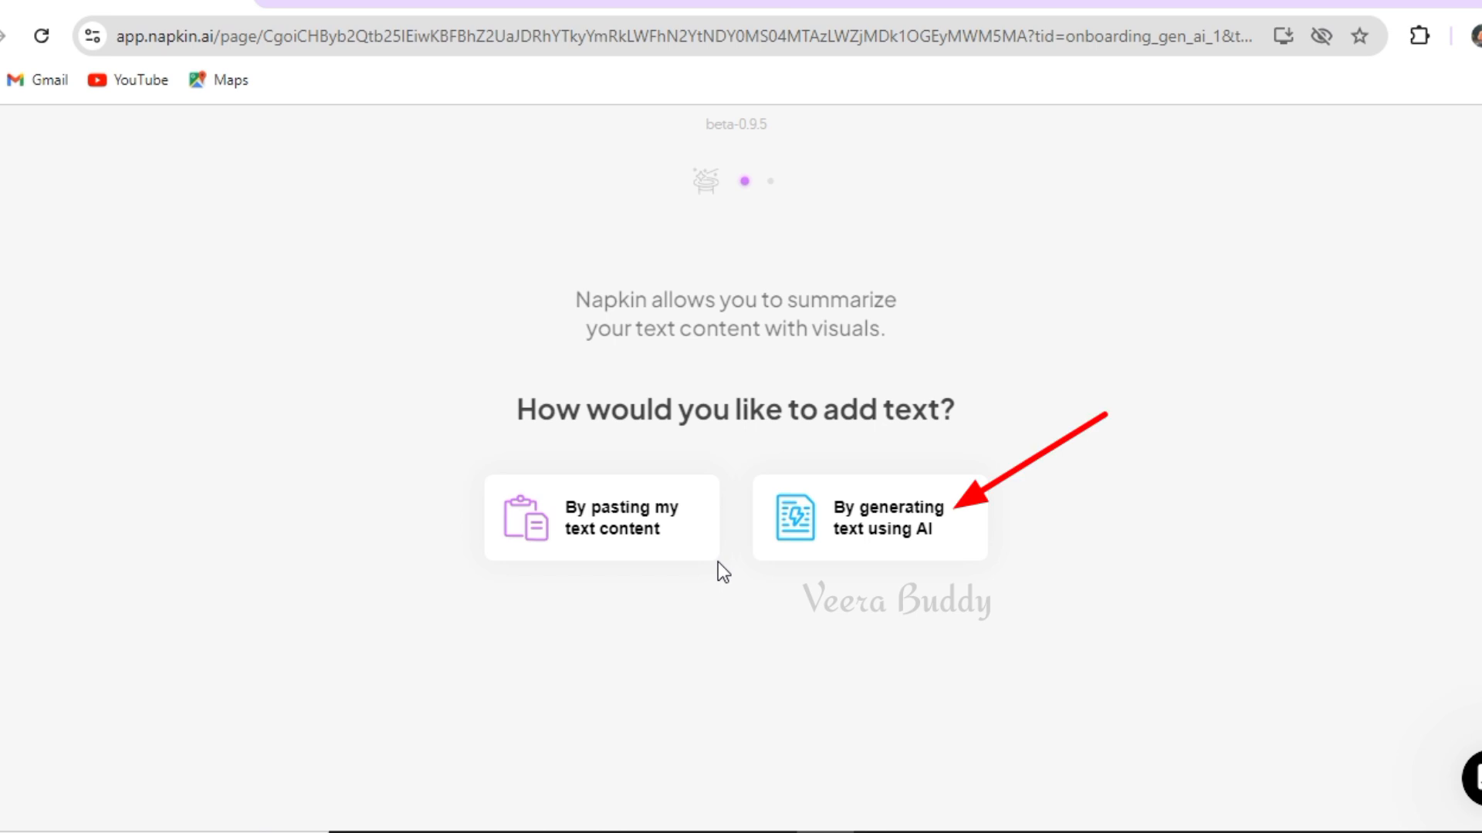
- Generate the document text using AI from the prompt "The Life Cycle of a Butterfly"
left_click(871, 517)
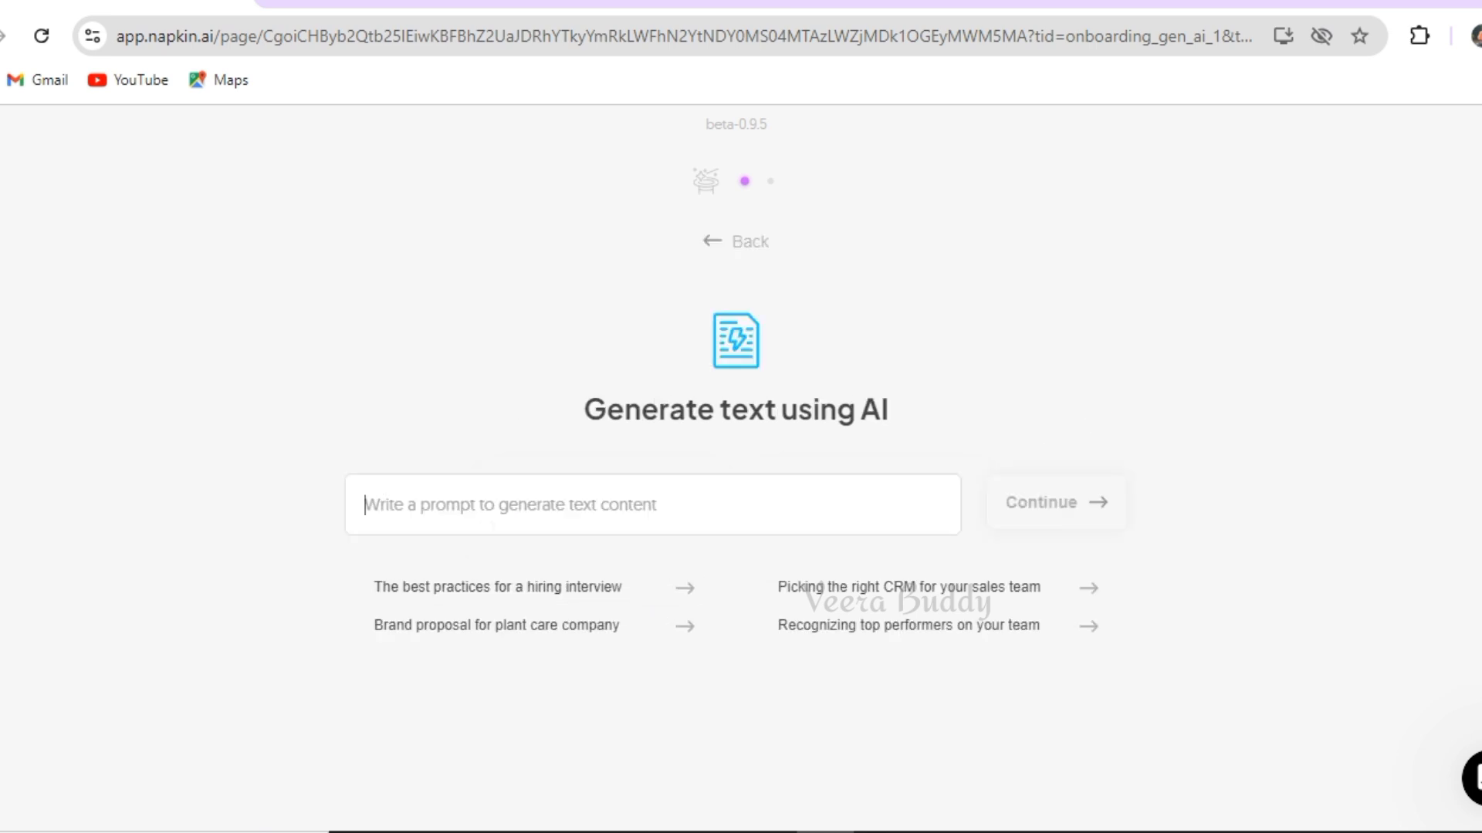
type("th")
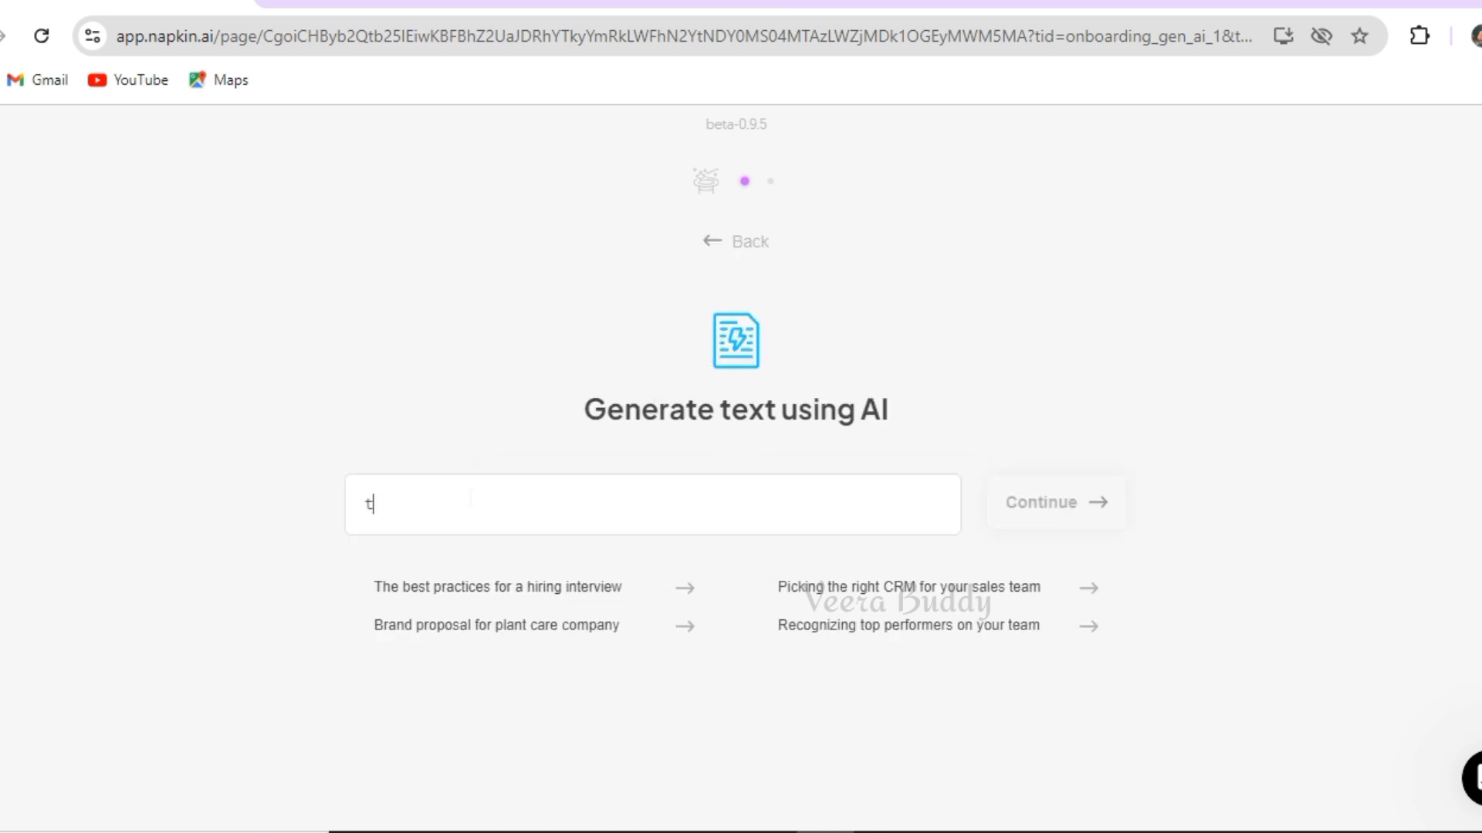
key("BackSpace")
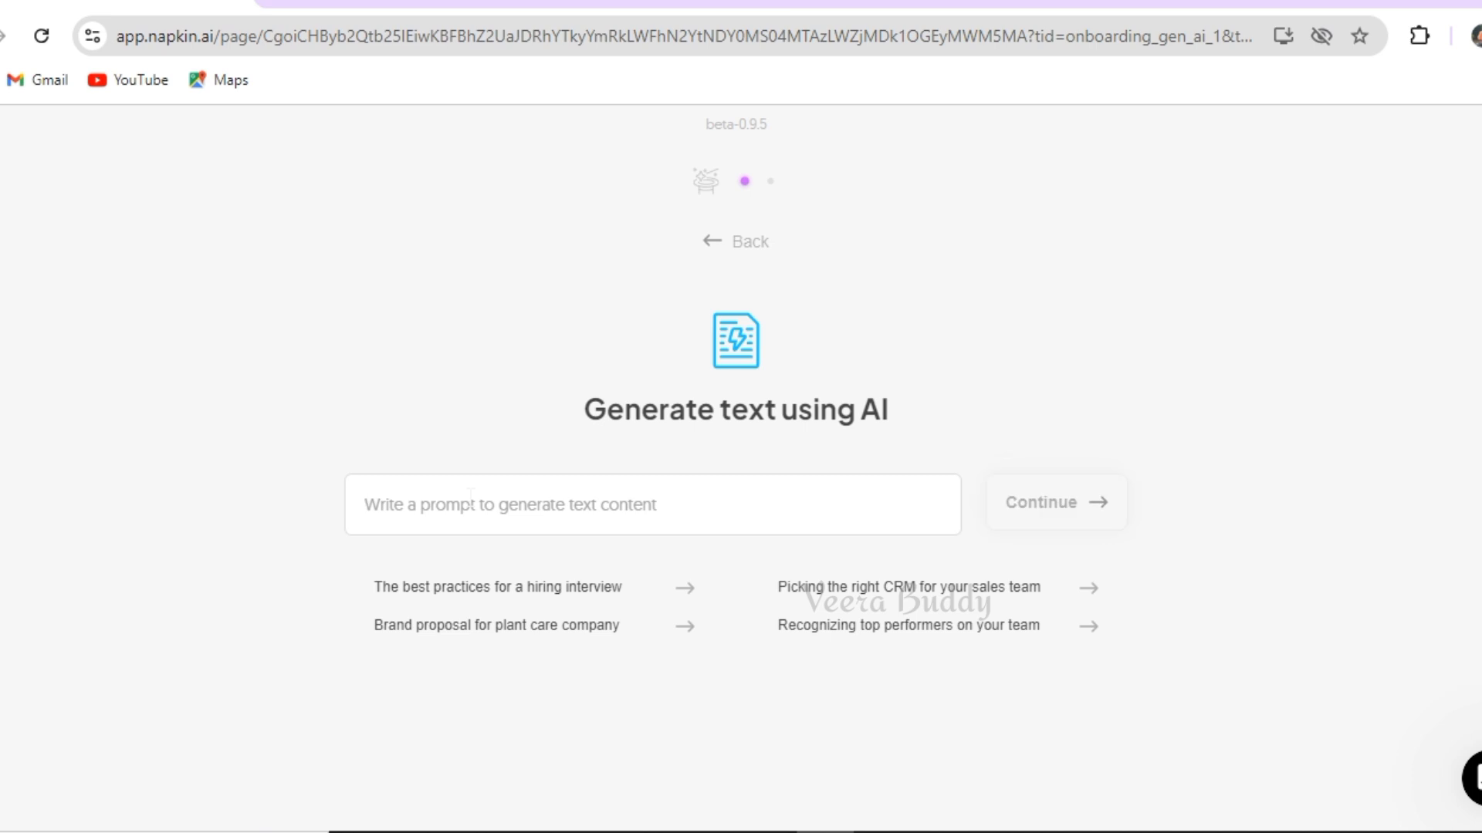
type("The life cycle")
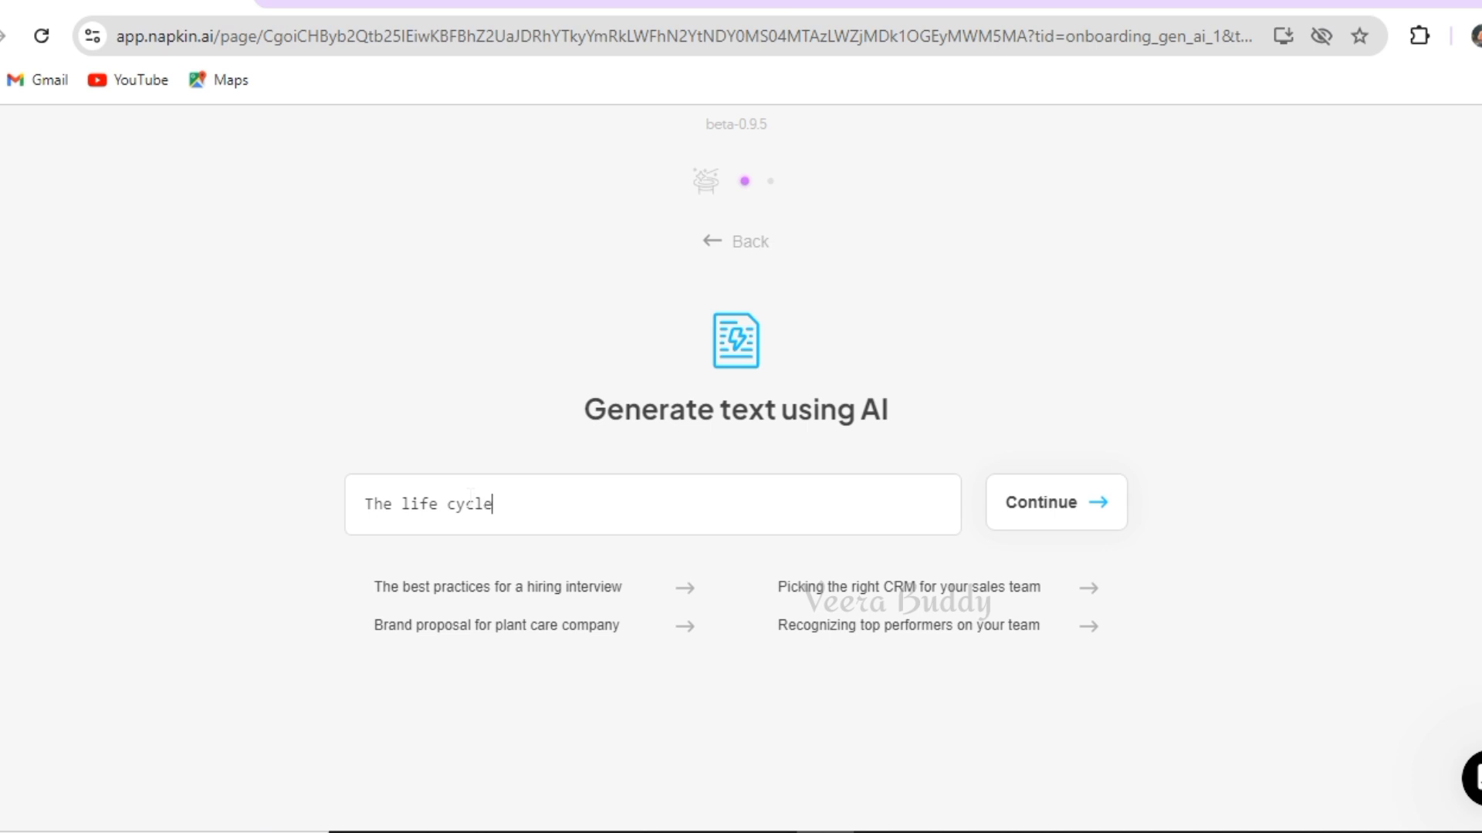
type("of a Butterfly")
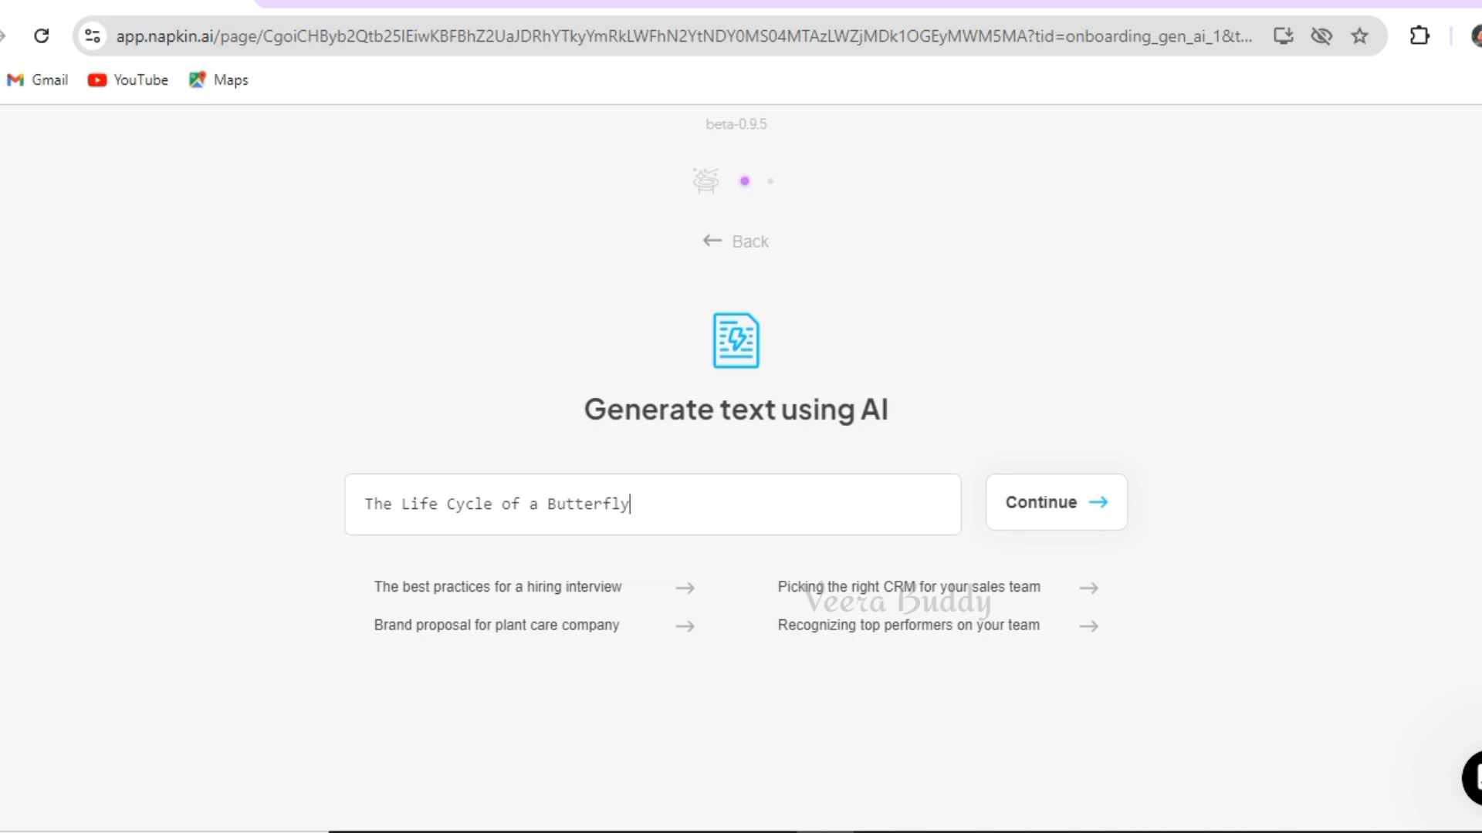
left_click(1029, 513)
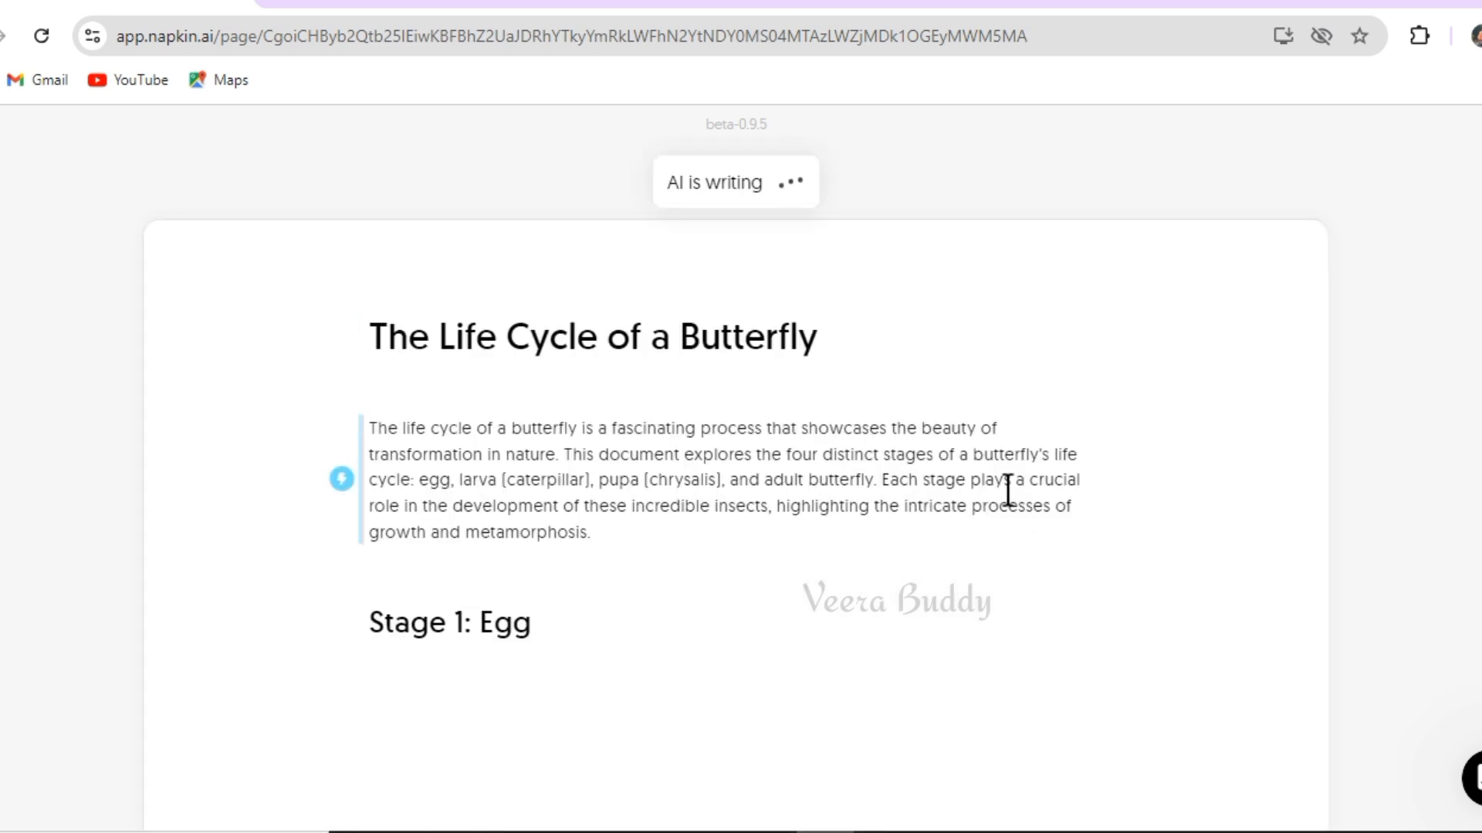
- Look over the AI-written document and generate visuals for its introductory paragraph
scroll(961, 290, "down", 2)
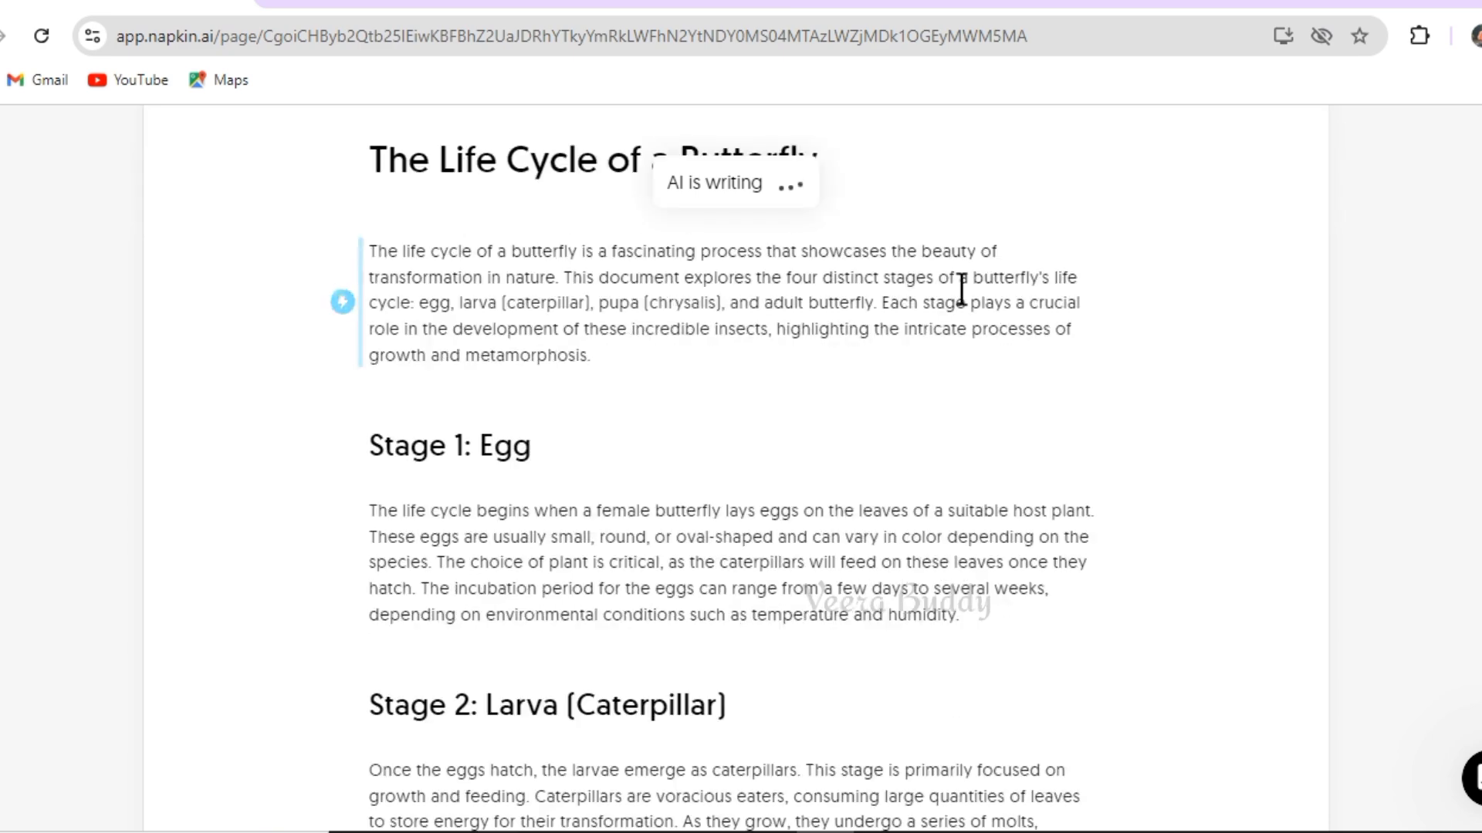
scroll(961, 289, "down", 8)
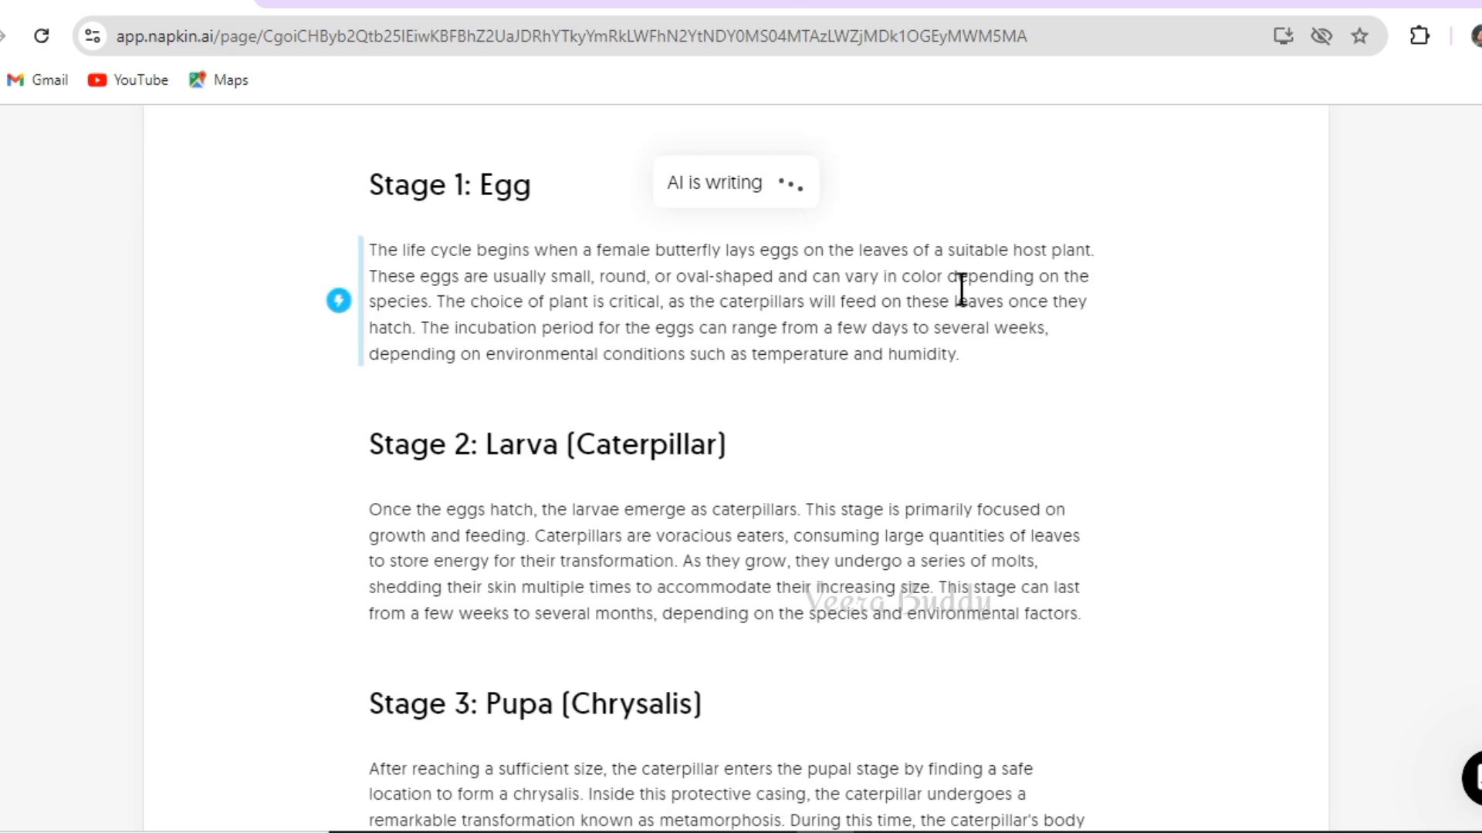
scroll(766, 353, "up", 3)
scroll(767, 354, "up", 10)
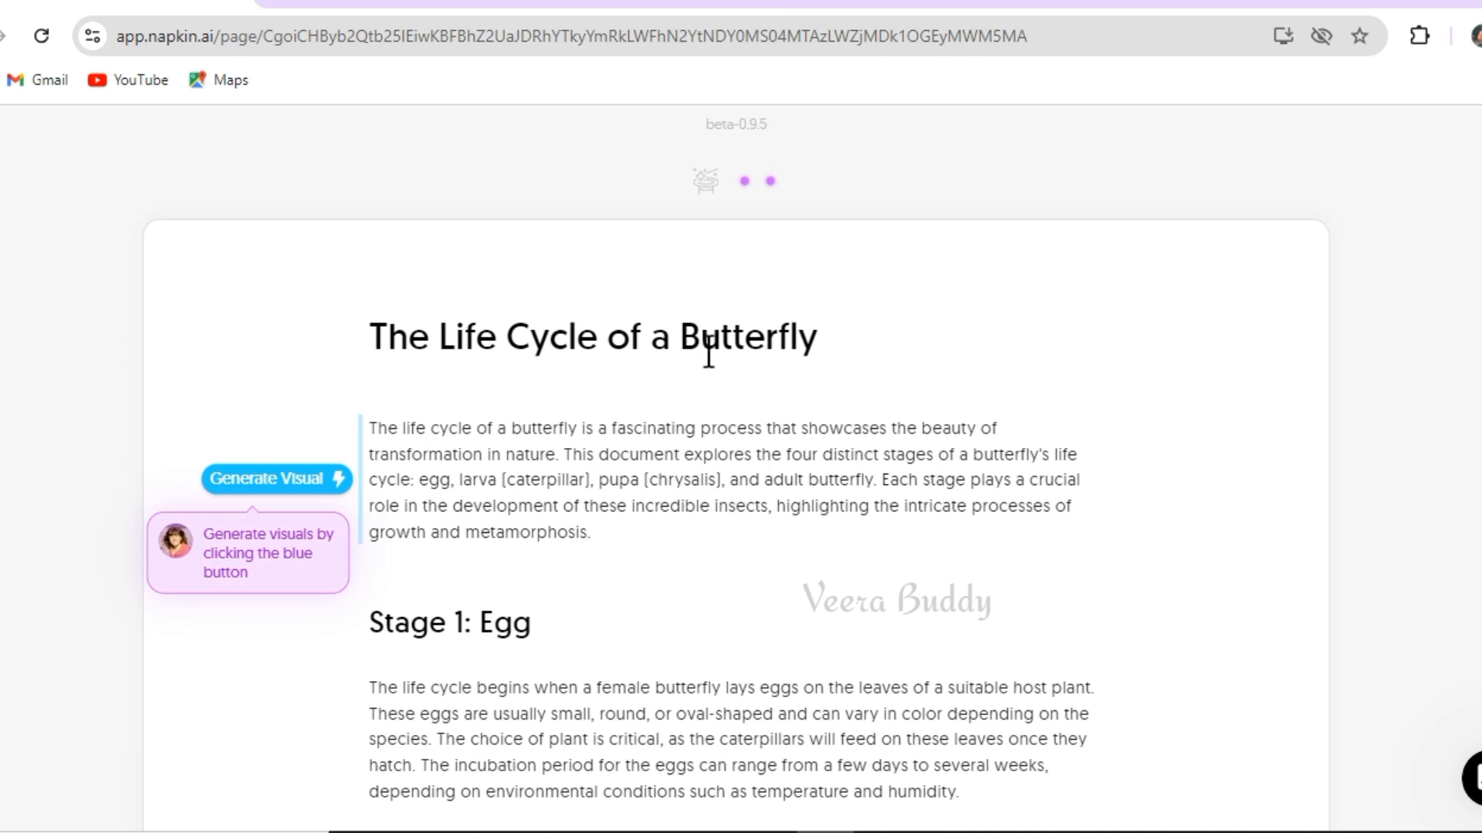
left_click(346, 491)
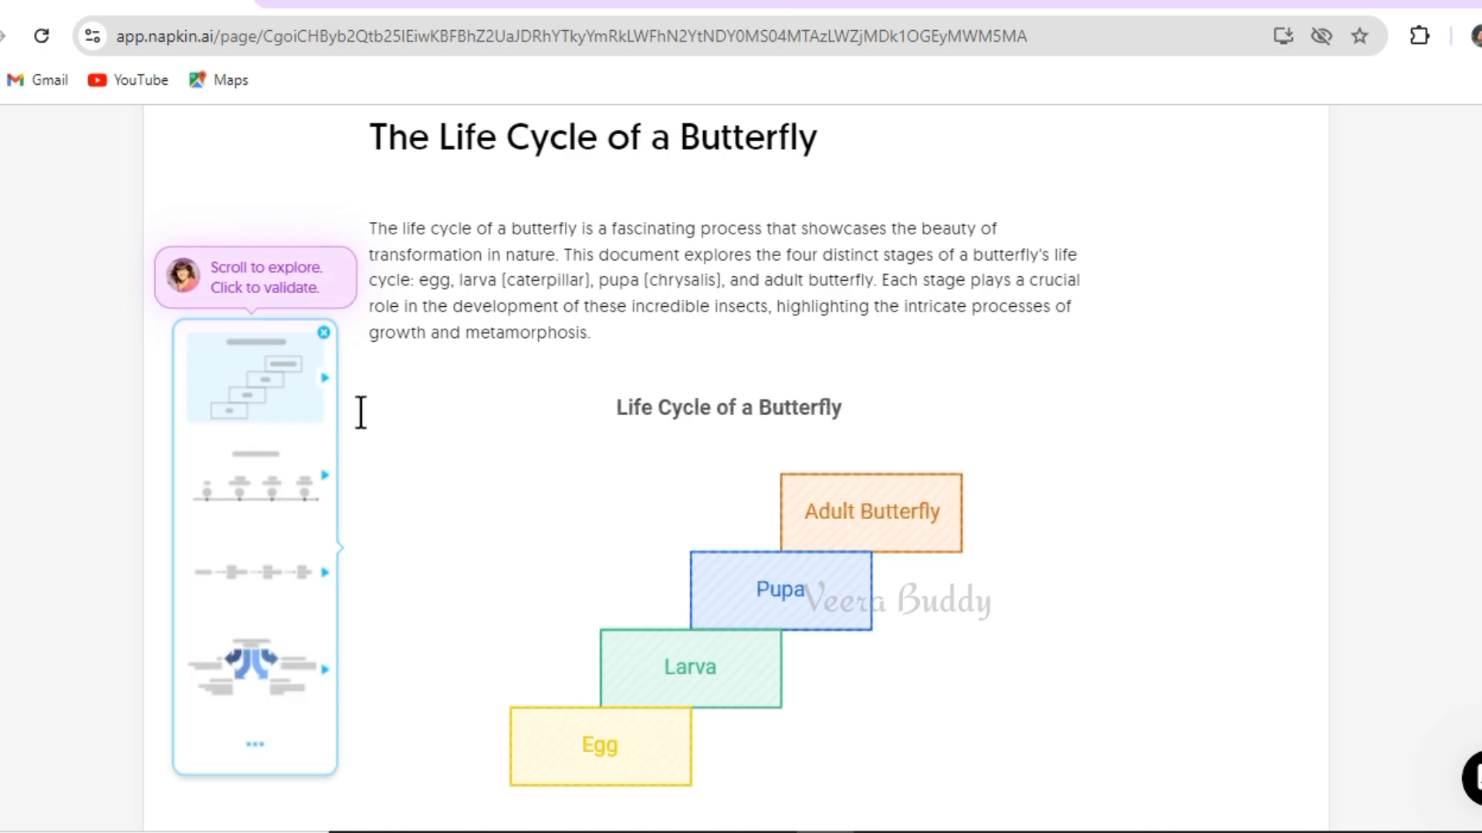
- Preview the suggested visuals and insert the coloured circular-arrow life cycle diagram under the closing paragraph
scroll(605, 373, "down", 2)
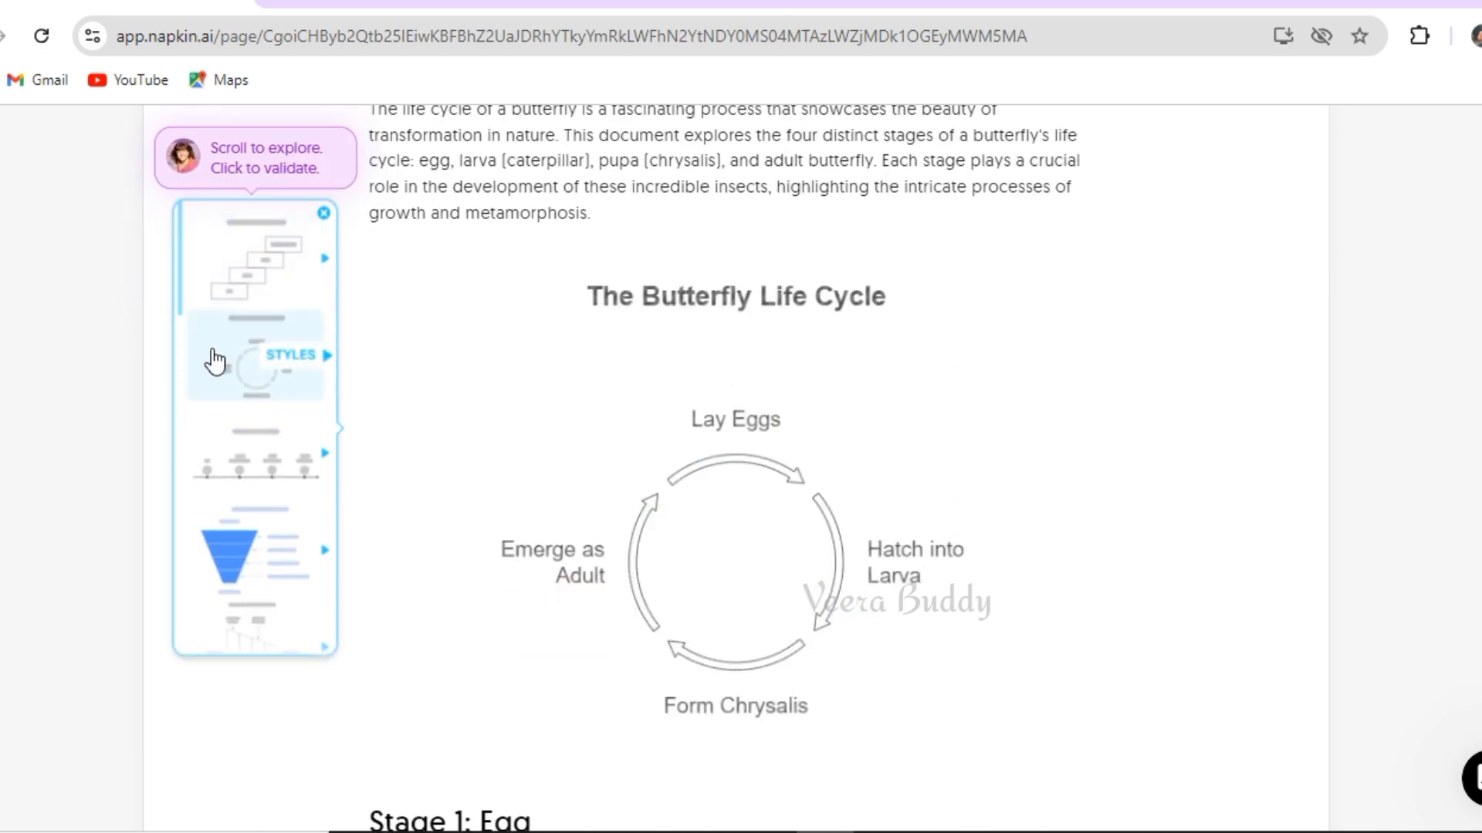
scroll(247, 305, "down", 4)
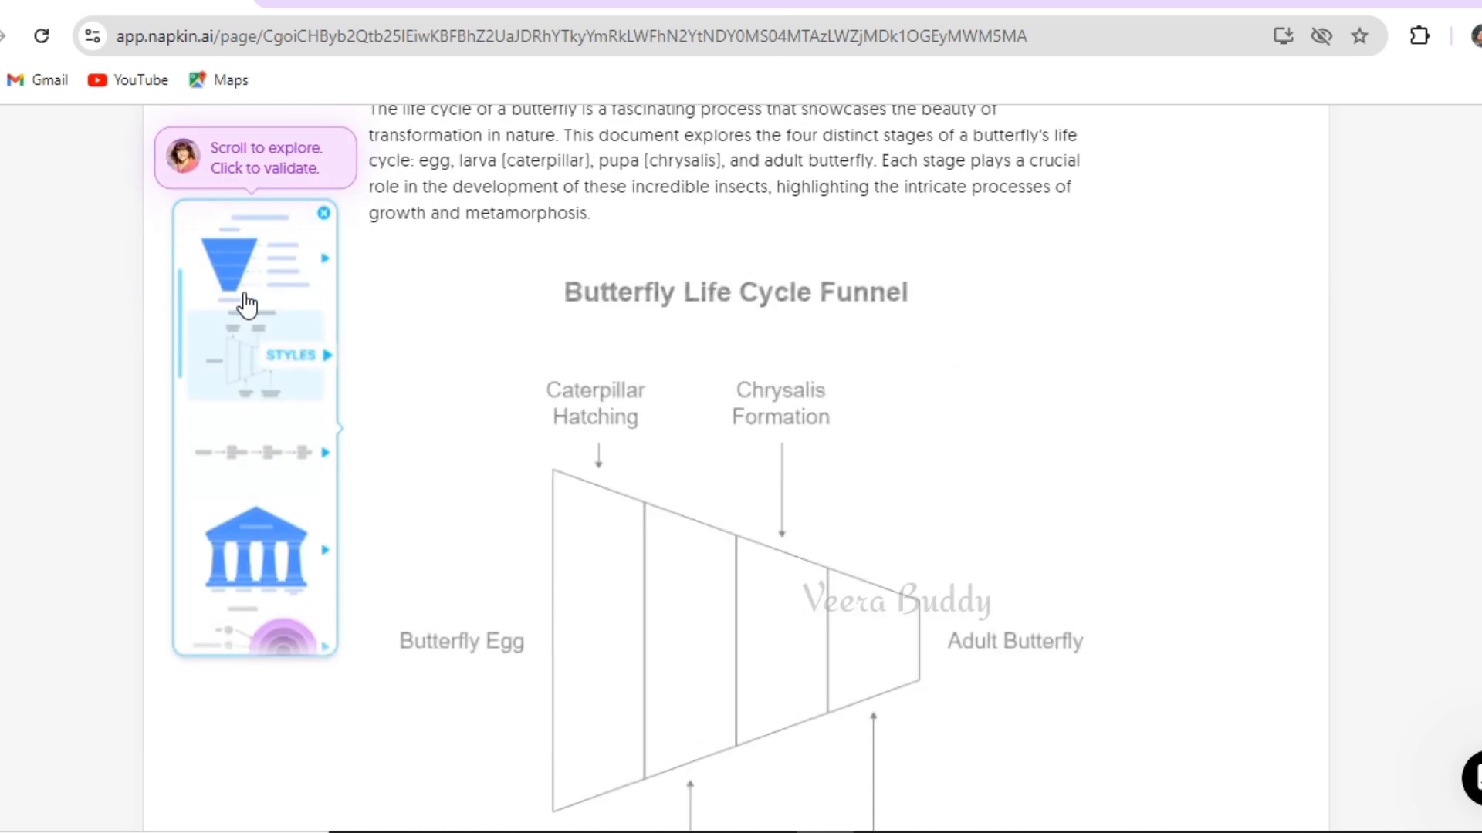
scroll(255, 362, "down", 3)
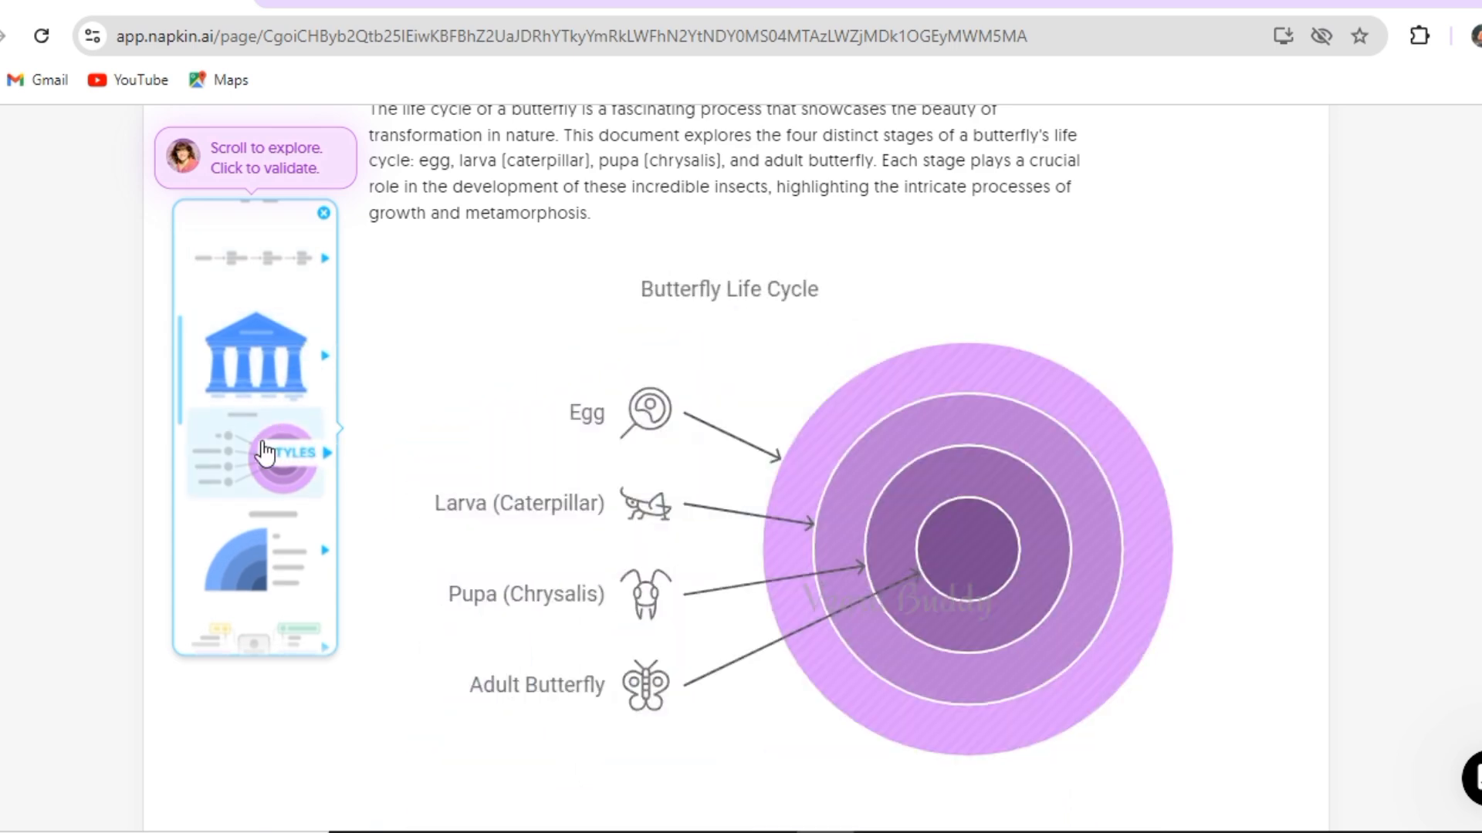
scroll(265, 453, "down", 1)
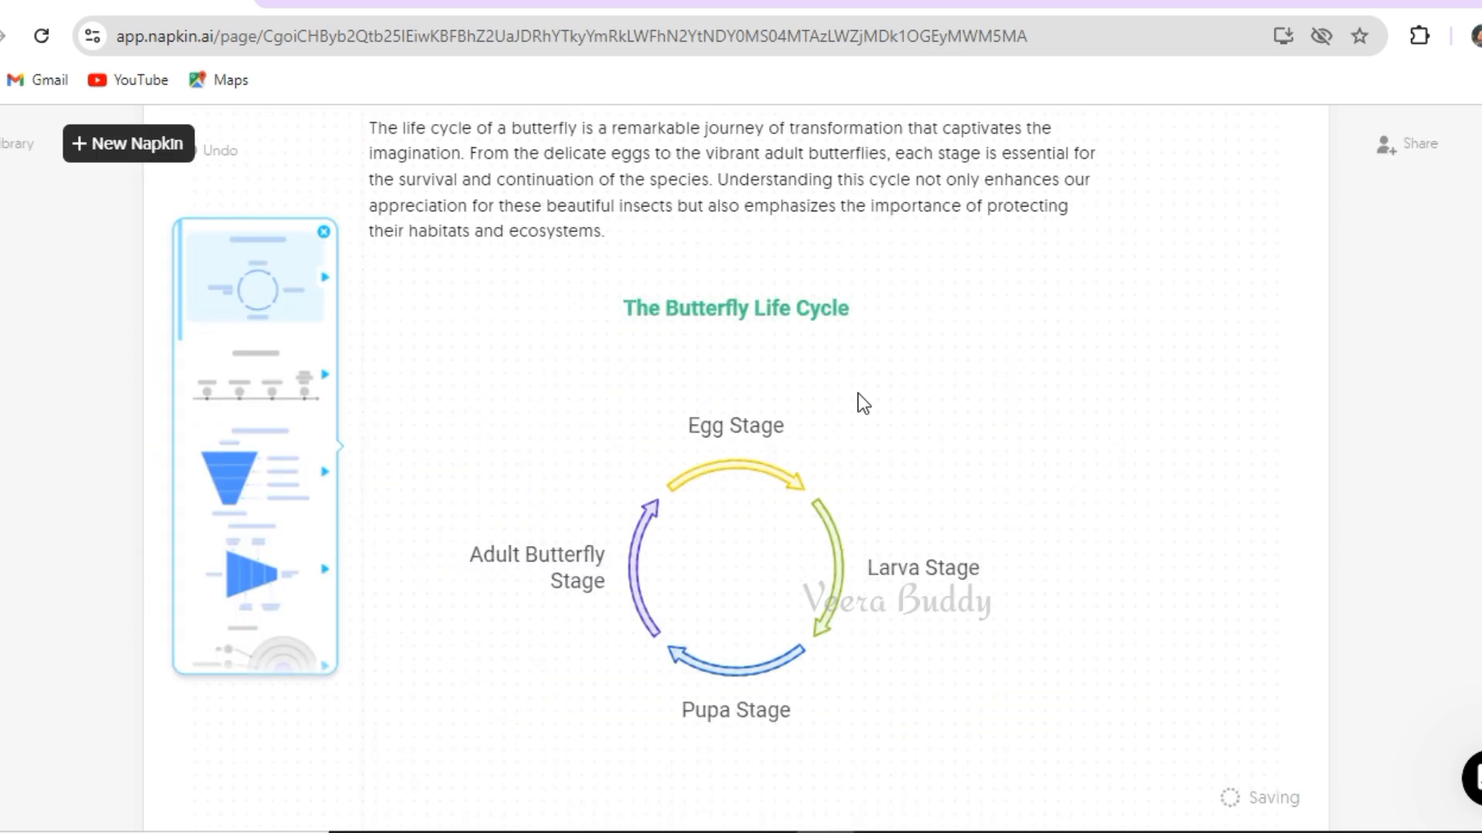
left_click(857, 395)
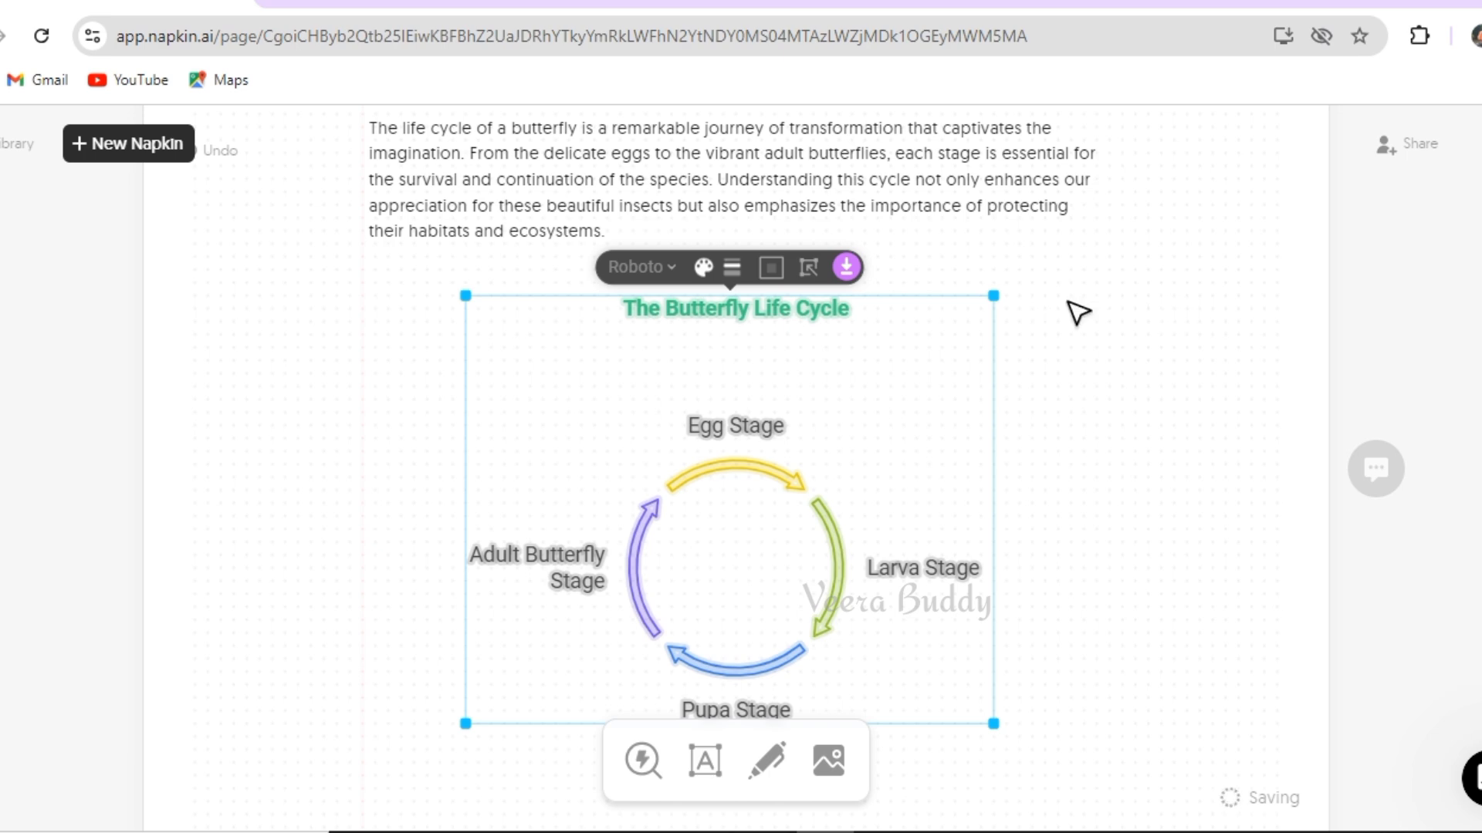
- Recolour the Egg icon in the Butterfly Life Cycle timeline to Orange
scroll(1078, 312, "up", 20)
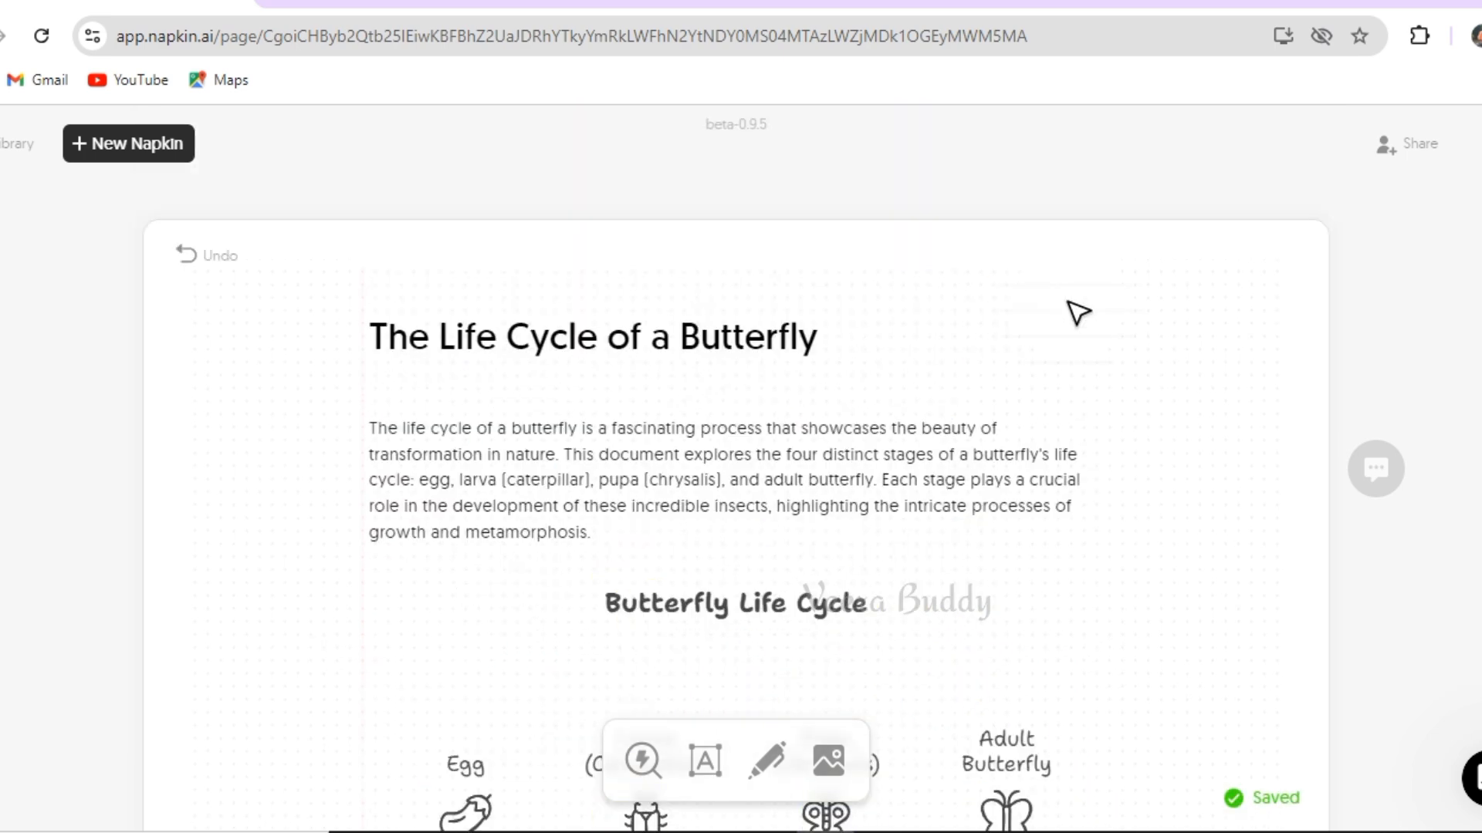
scroll(1078, 313, "down", 4)
scroll(1078, 313, "down", 4)
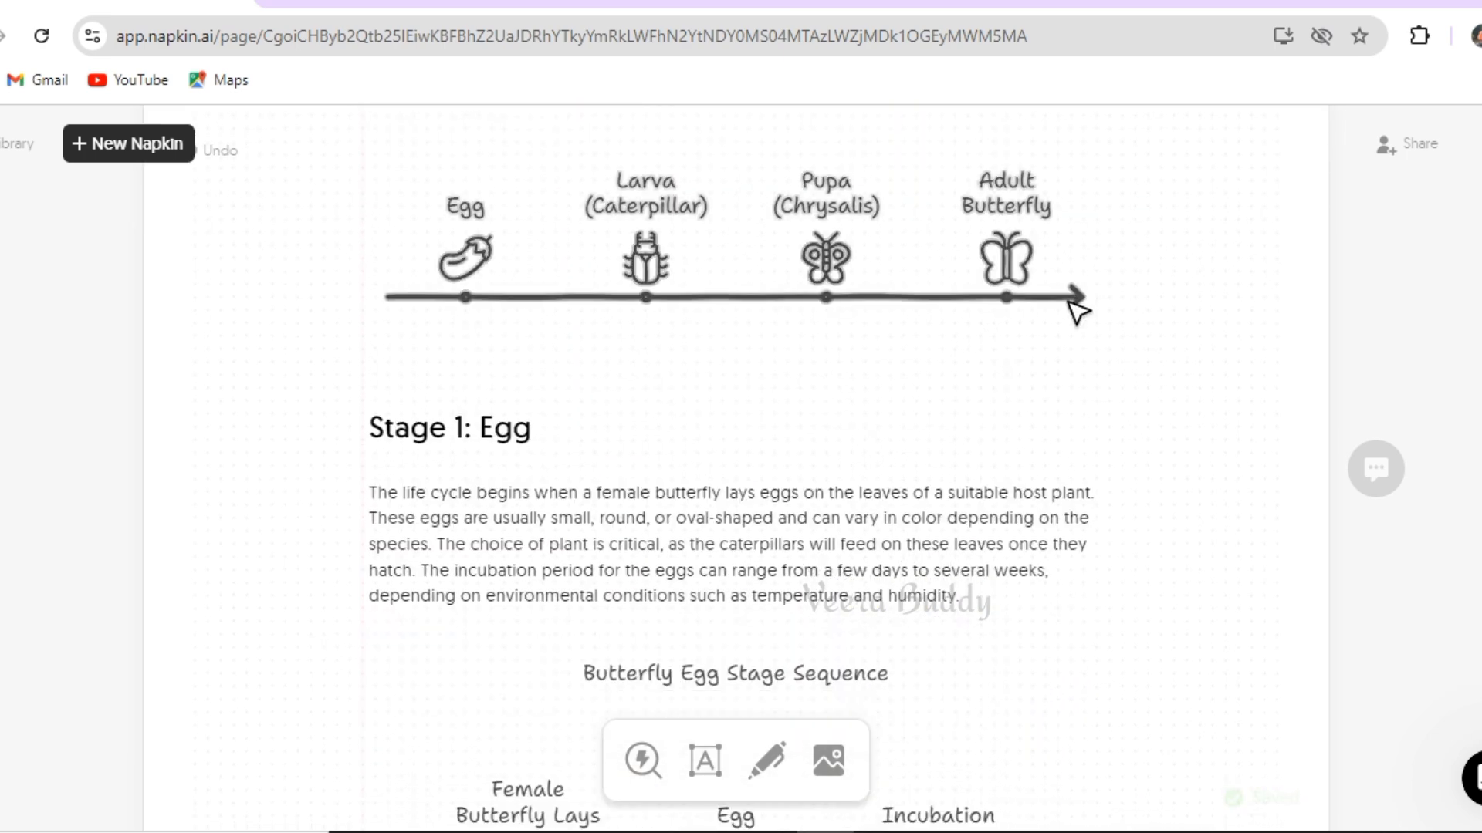
scroll(1078, 313, "up", 4)
left_click(465, 517)
left_click(414, 442)
left_click(349, 310)
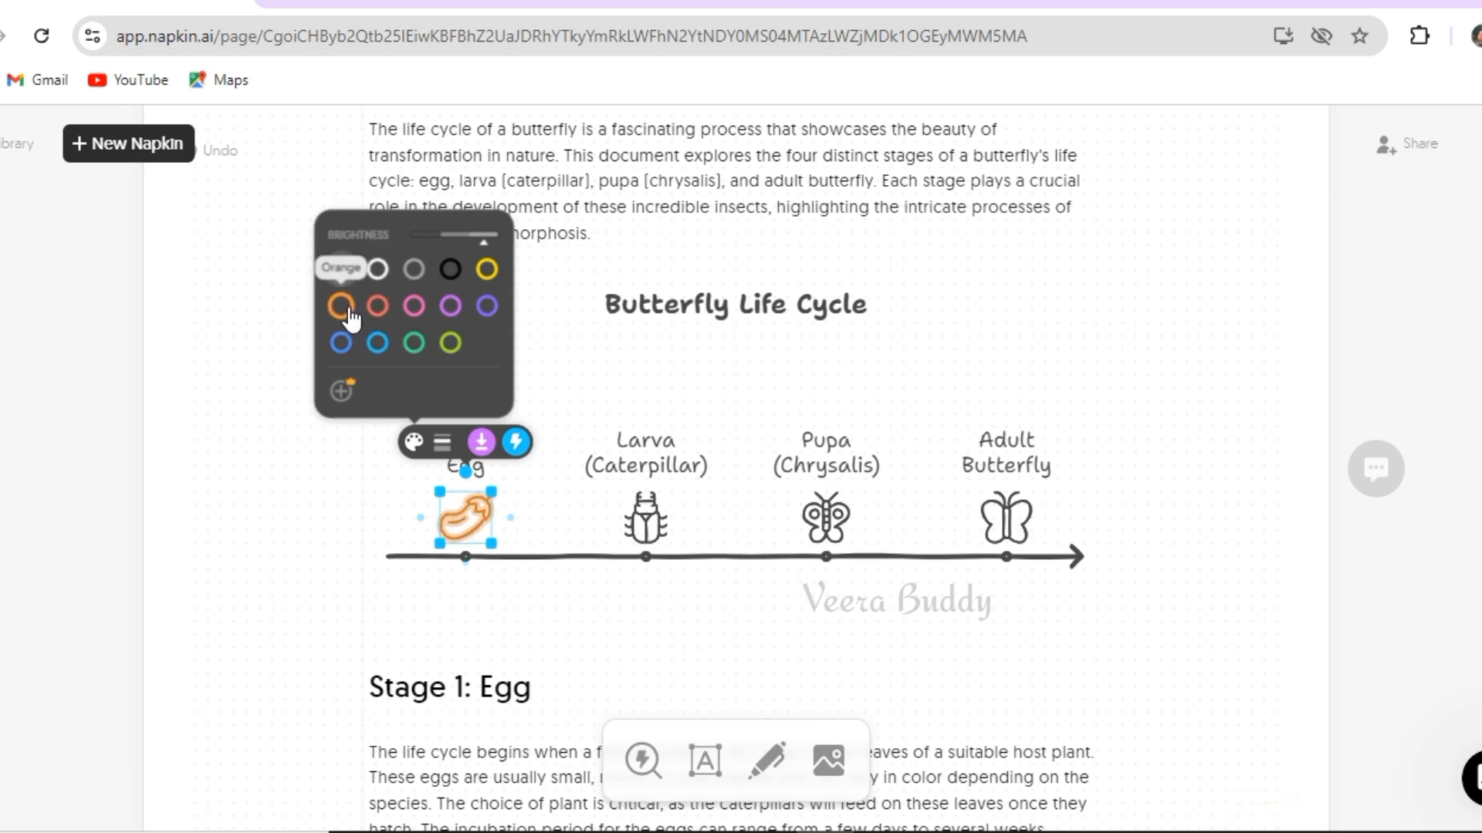
left_click(341, 305)
- Open the colour options for the Larva (Caterpillar) icon in the Butterfly Life Cycle timeline
left_click(645, 517)
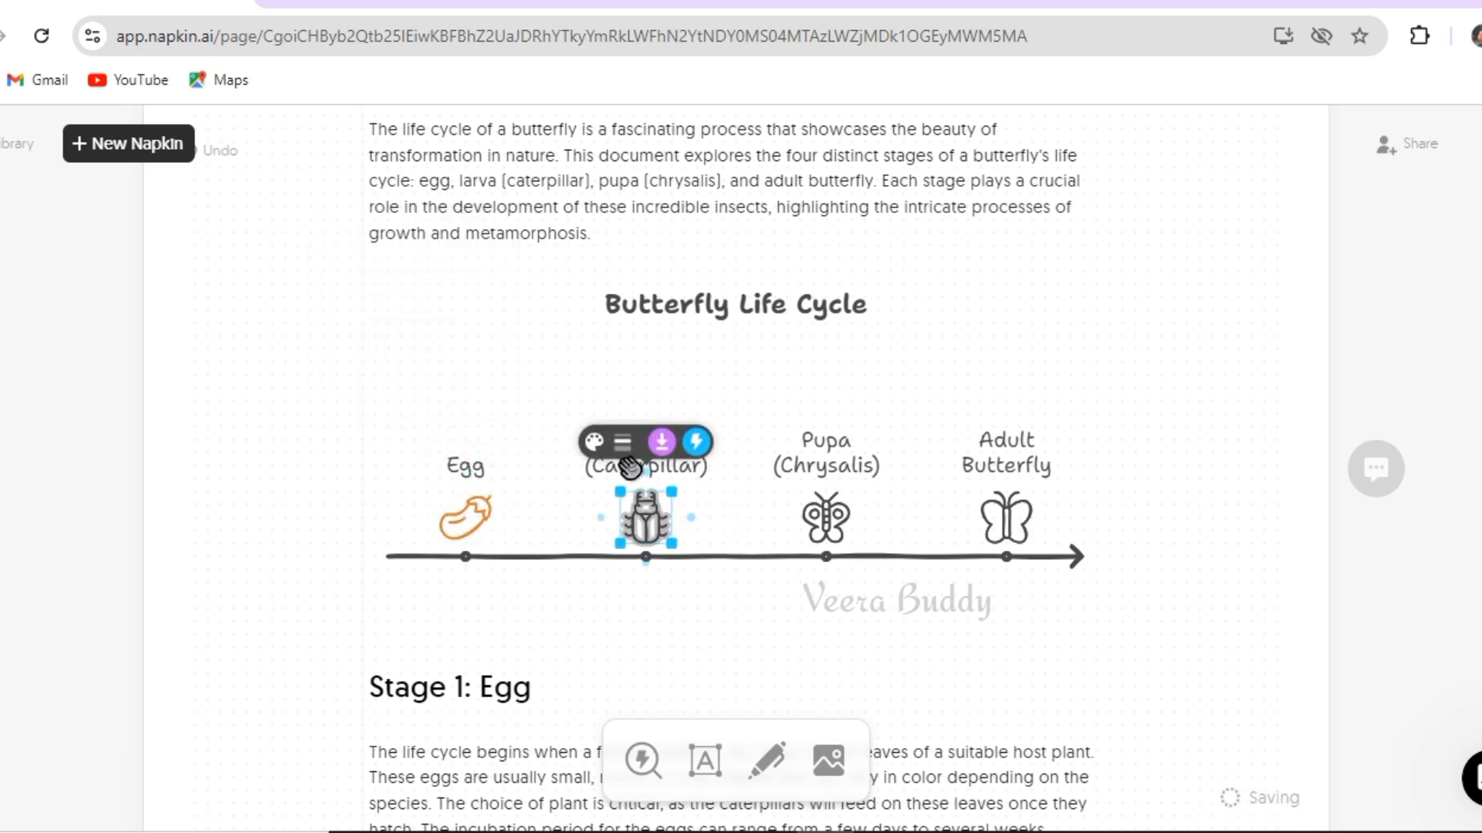
left_click(622, 442)
left_click(593, 443)
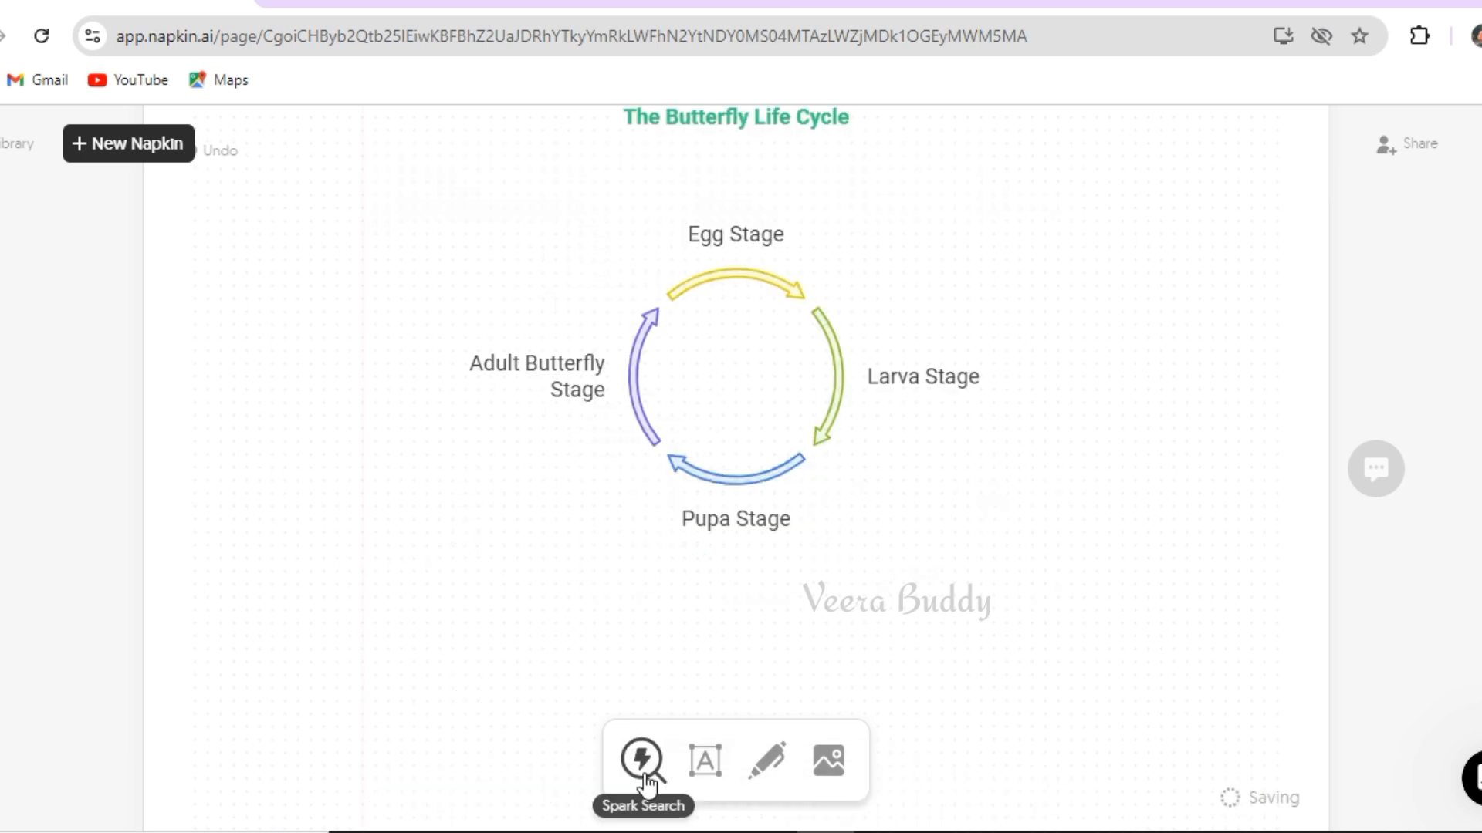
- Insert a butterfly icon using Spark Search, place it to the upper right of the circular life cycle diagram and colour it orange
left_click(643, 762)
type("butter")
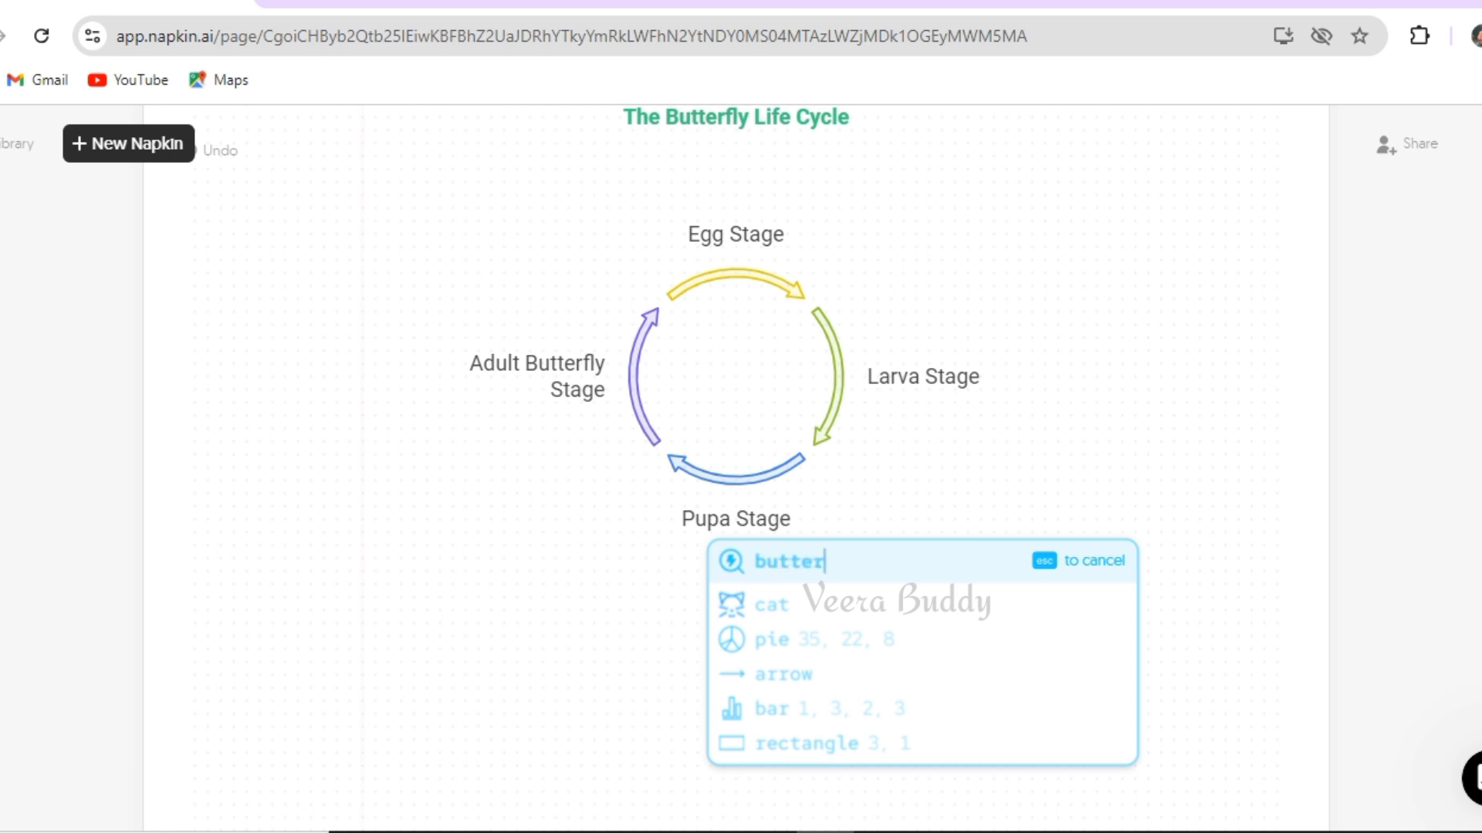
type("fly")
key("Return")
left_click_drag(786, 510, 1095, 317)
mouse_move(976, 173)
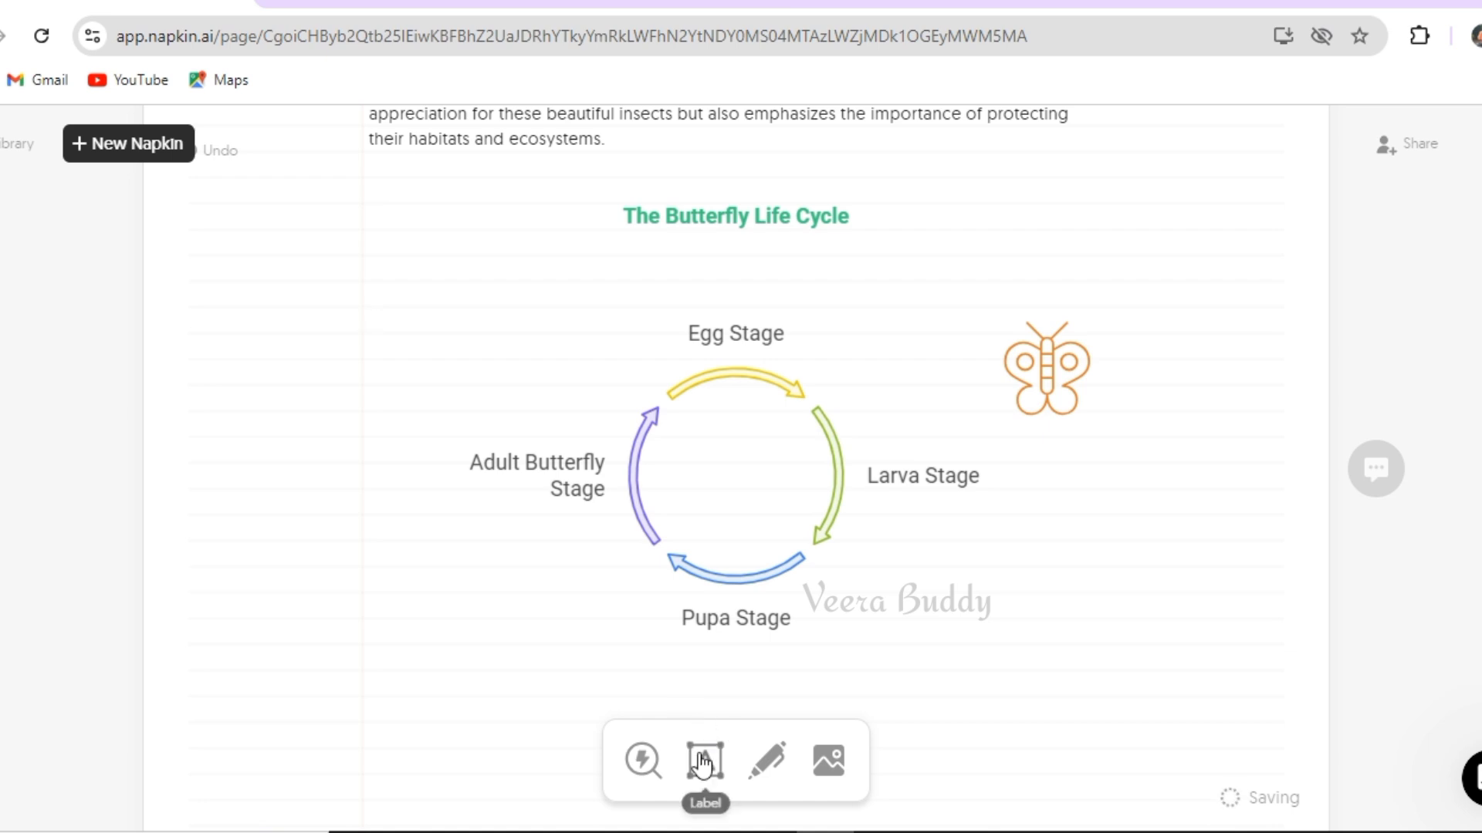
- Add a "Butterfly" label with a small butterfly icon beneath the orange butterfly
left_click(702, 764)
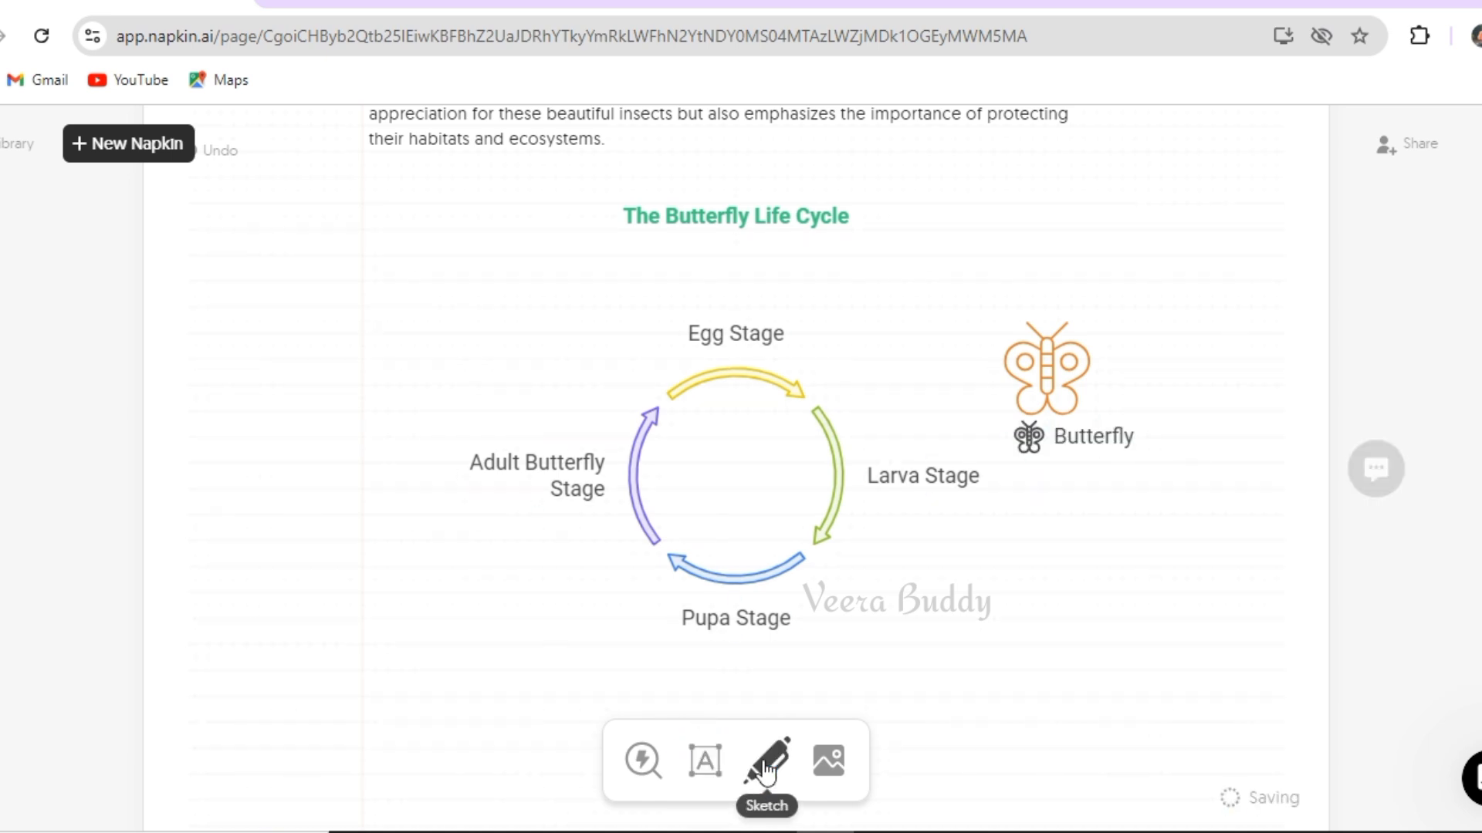
- Sketch a circle beneath the "Butterfly" label and look at the image import options
left_click(767, 760)
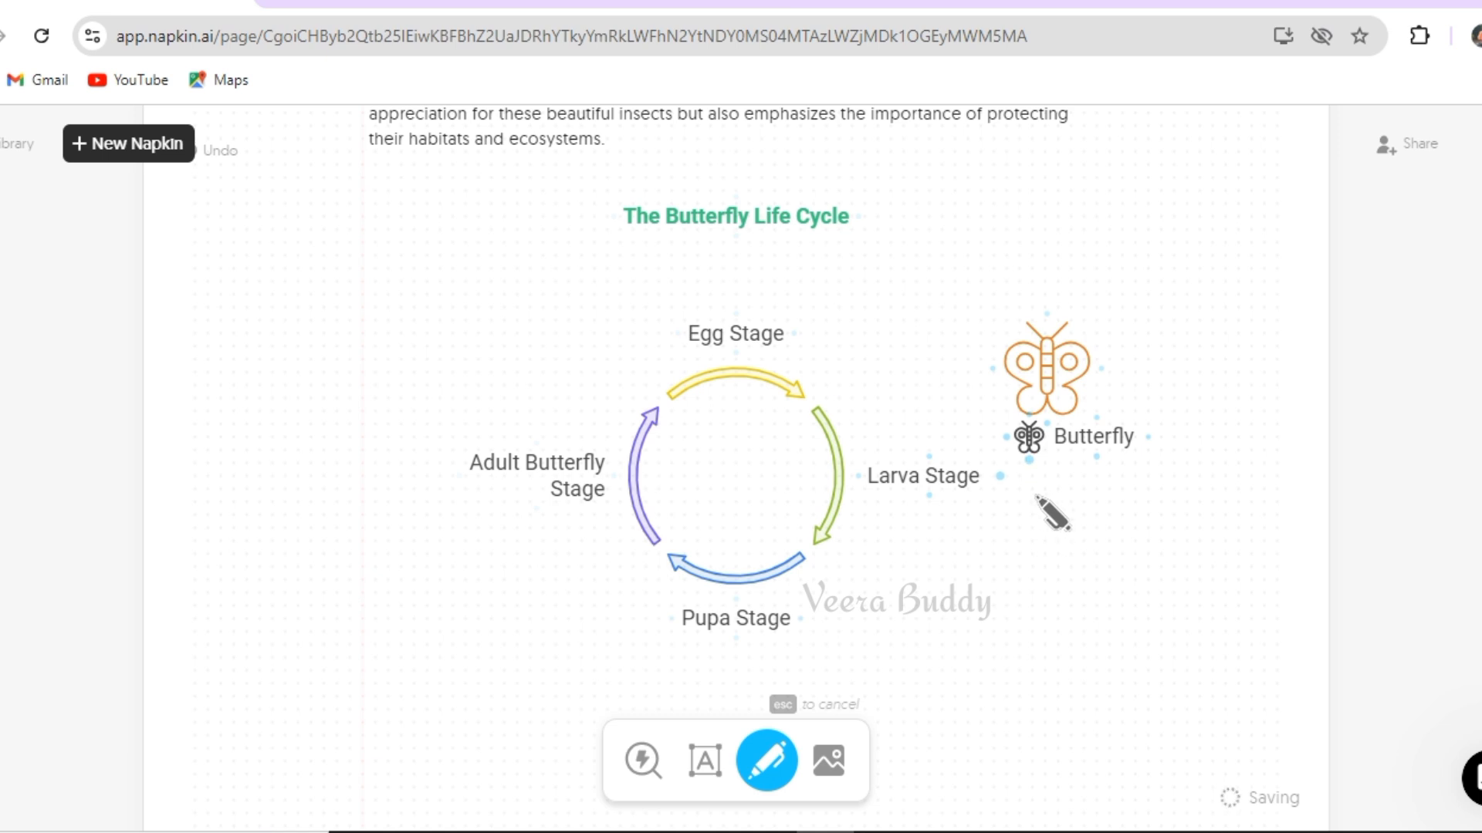
mouse_move(1035, 497)
left_mouse_down()
mouse_move(1028, 543)
mouse_move(1094, 558)
mouse_move(1121, 538)
mouse_move(1115, 486)
mouse_move(1036, 501)
left_mouse_up()
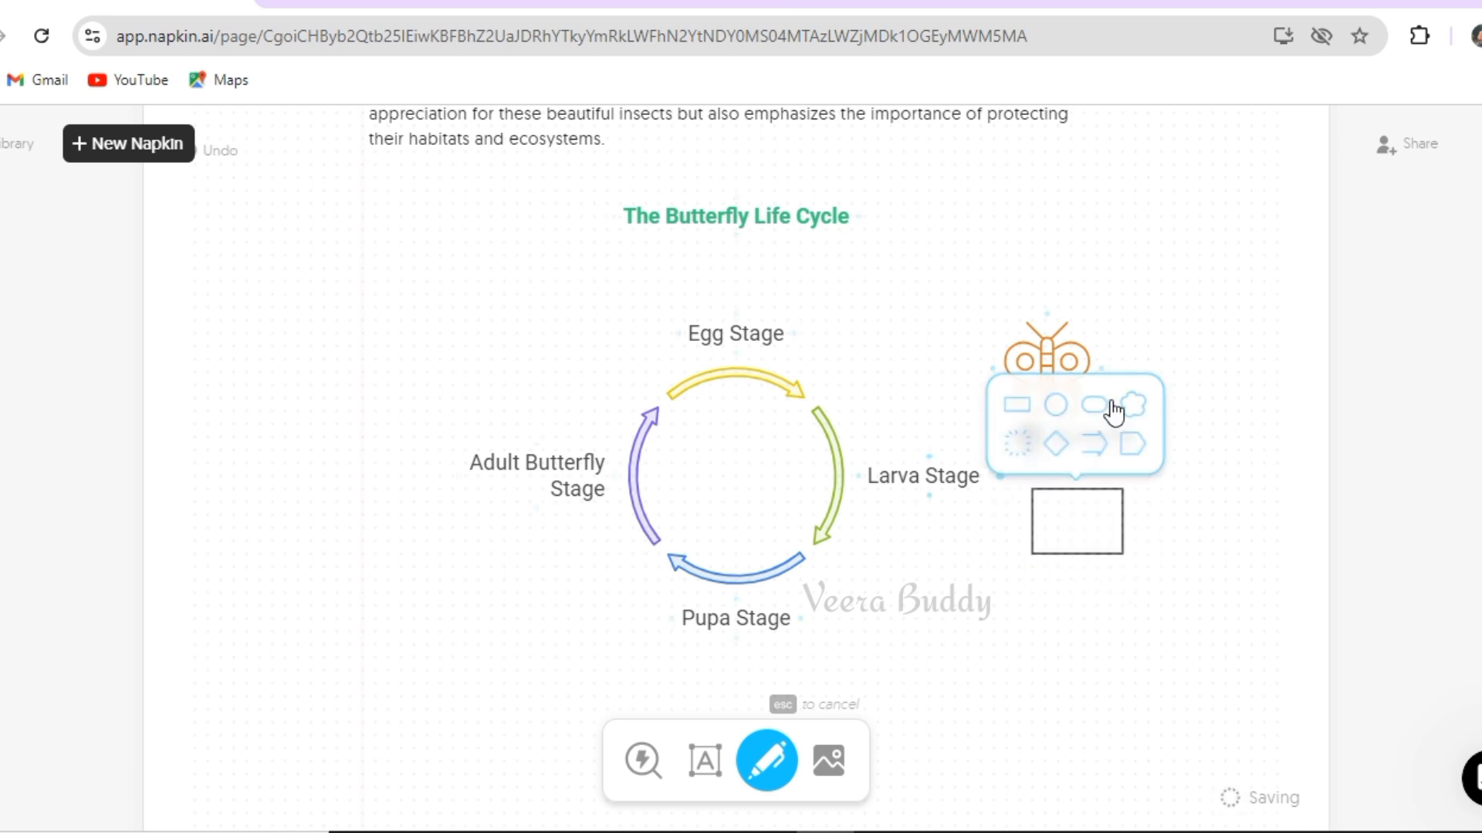
left_click(1115, 410)
left_click(818, 766)
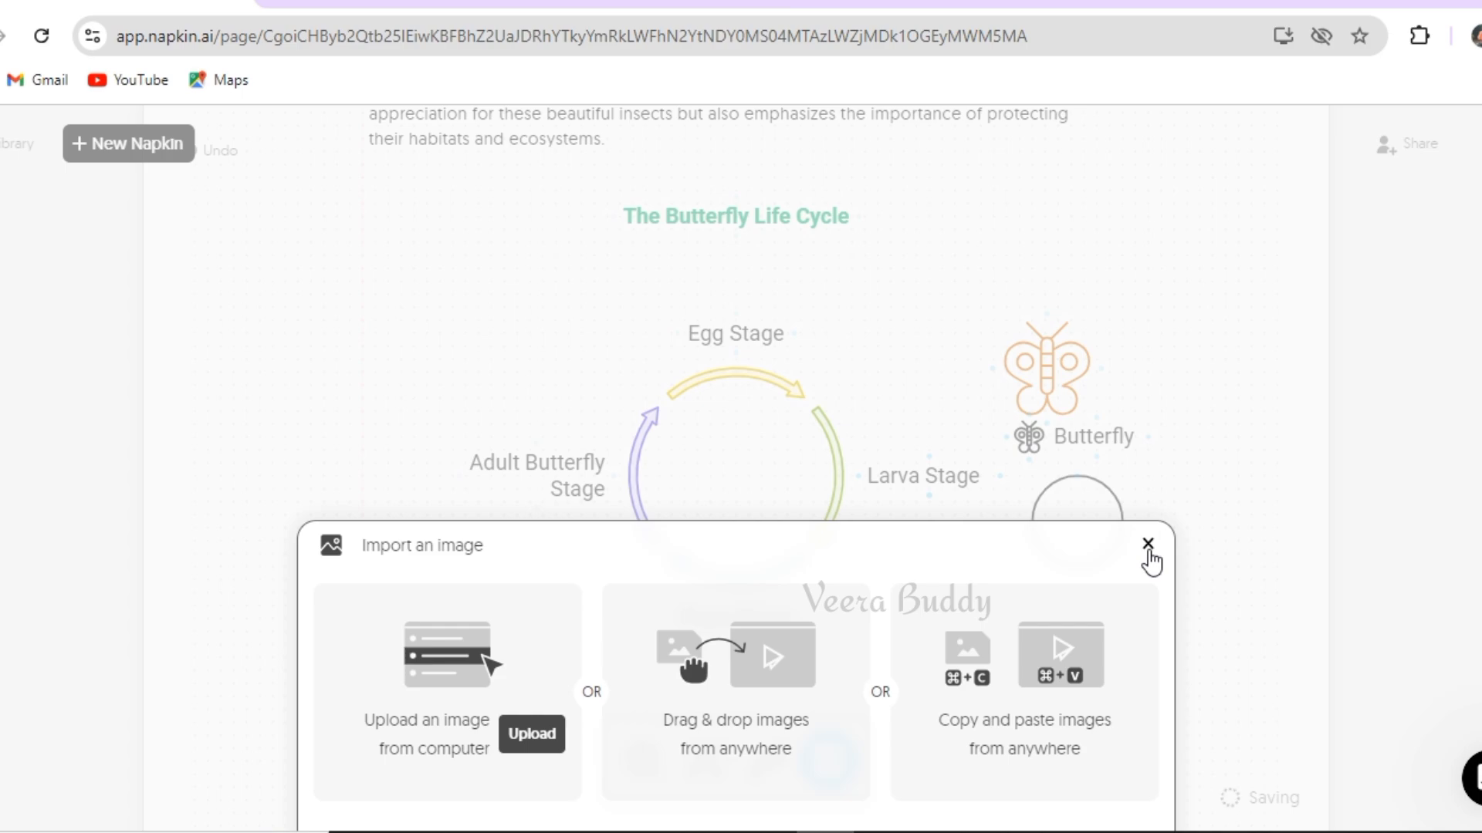
left_click(1147, 544)
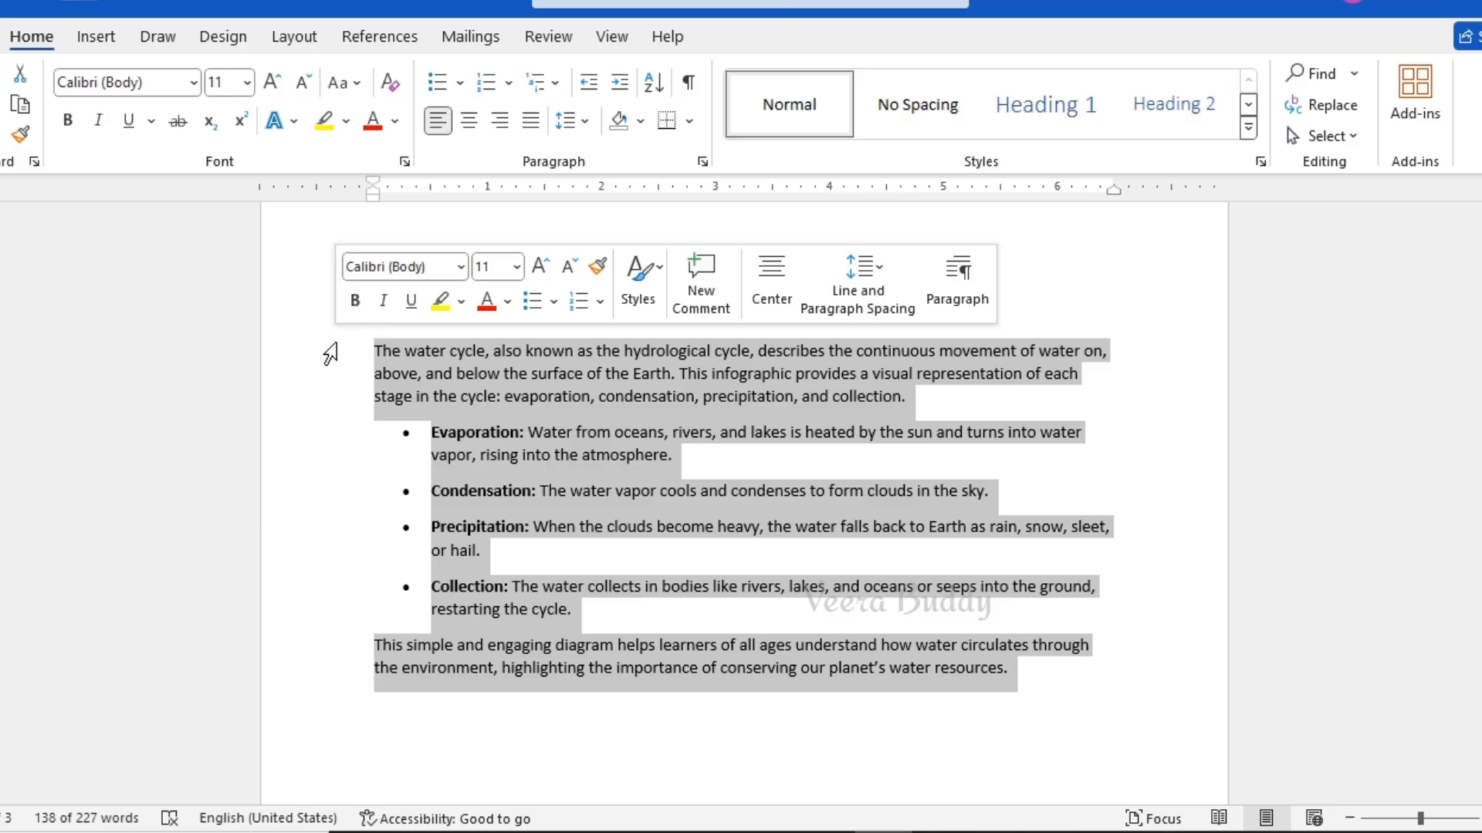
- Switch to the Word document and copy the water cycle text, from the introductory paragraph through the closing paragraph
left_click(331, 354)
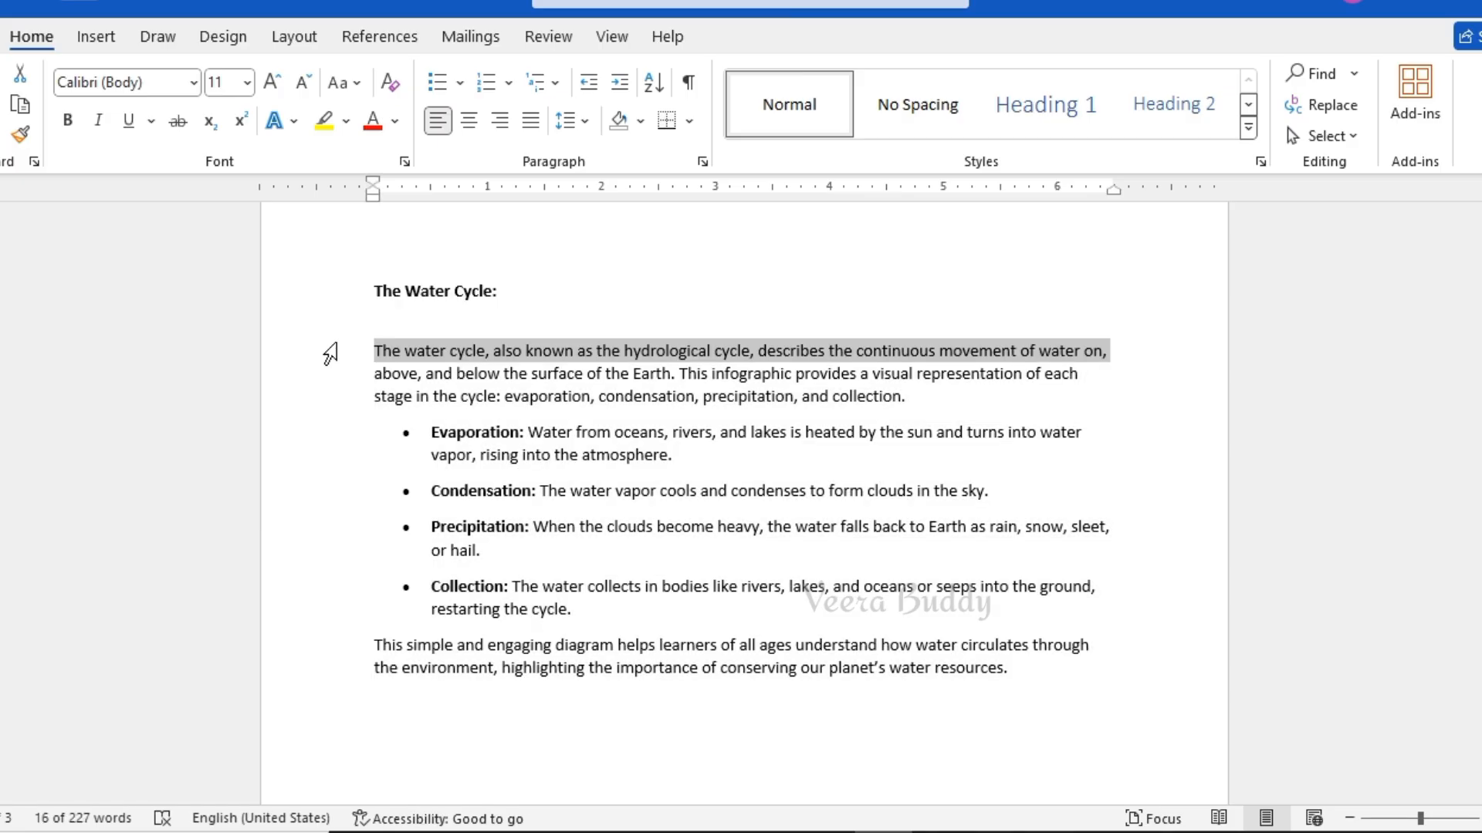
left_click(366, 358)
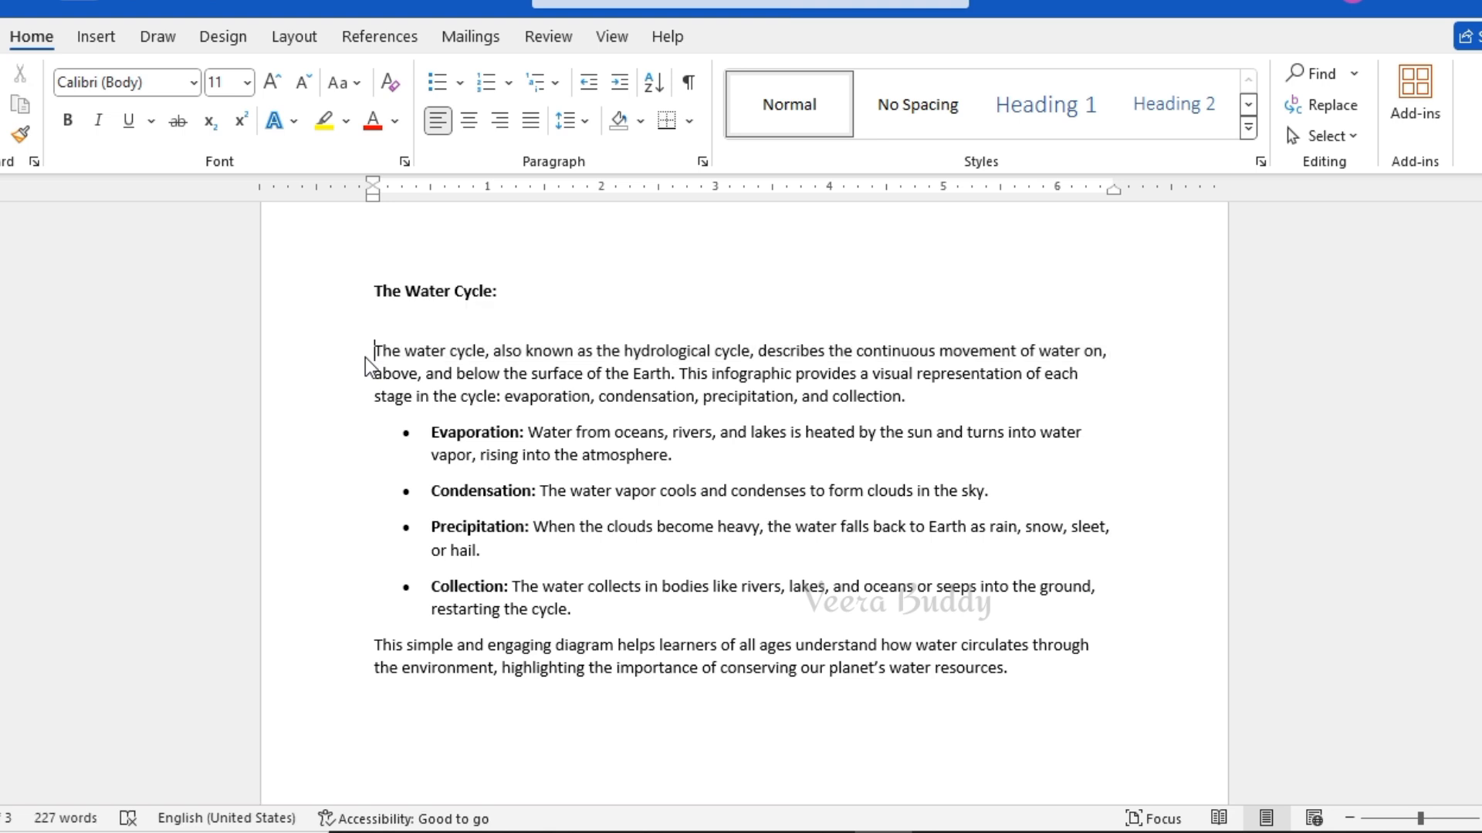
left_click_drag(345, 290, 1061, 671)
key("ctrl+c")
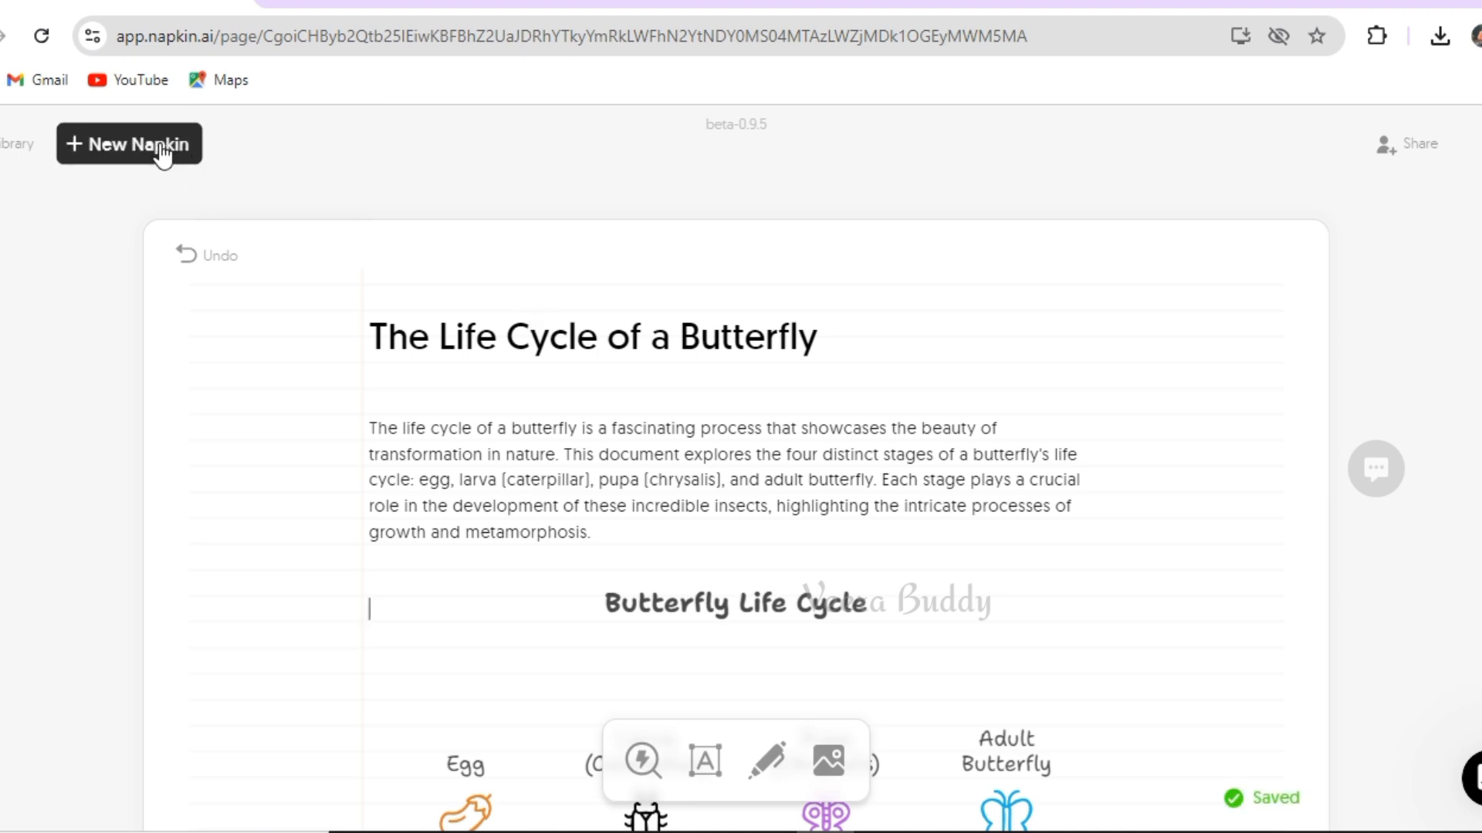
- Switch to Napkin AI, create a blank napkin titled "The Water Cycle" and paste the copied text beneath the title
mouse_move(162, 152)
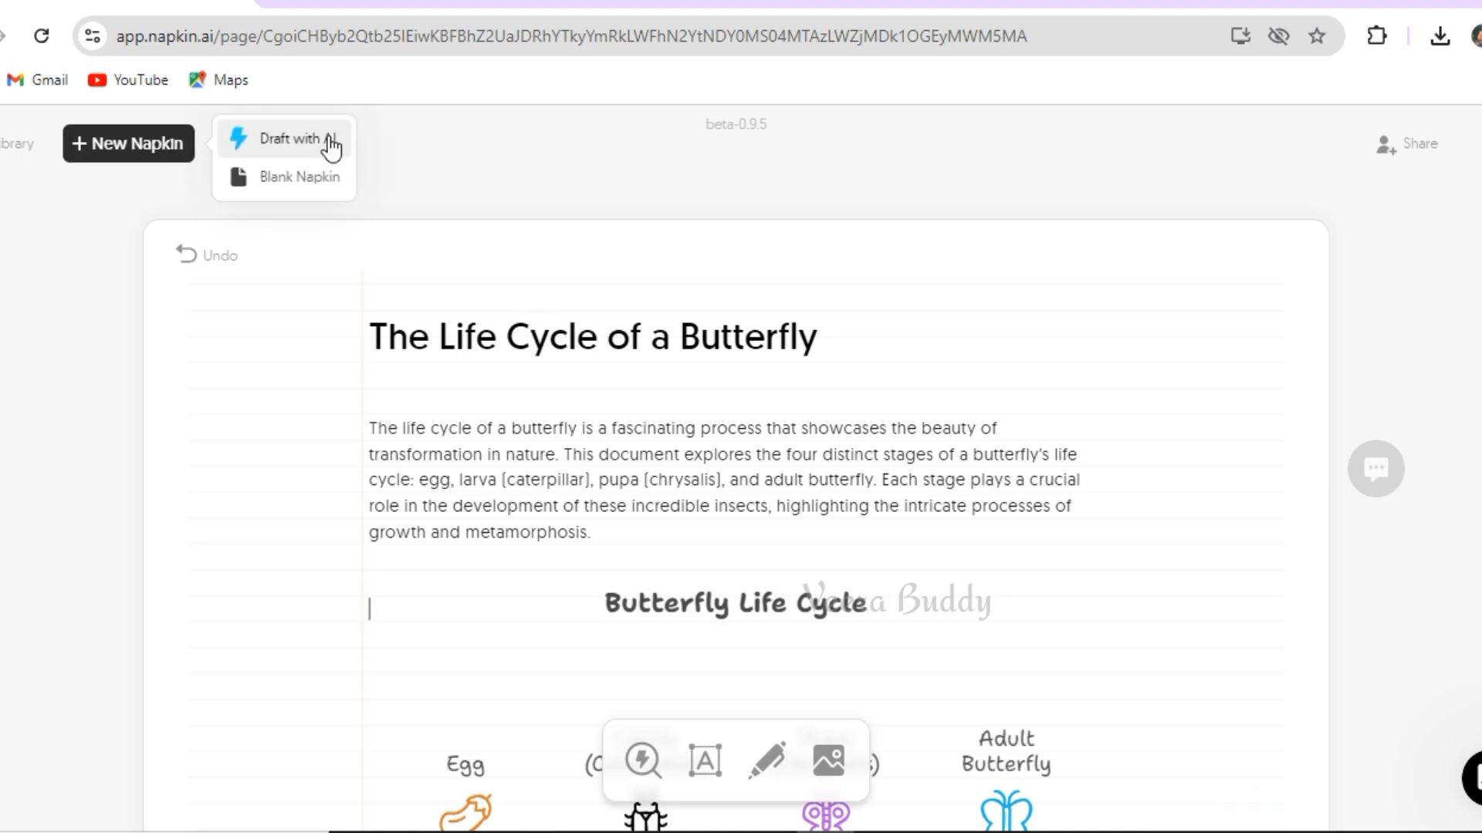
left_click(318, 185)
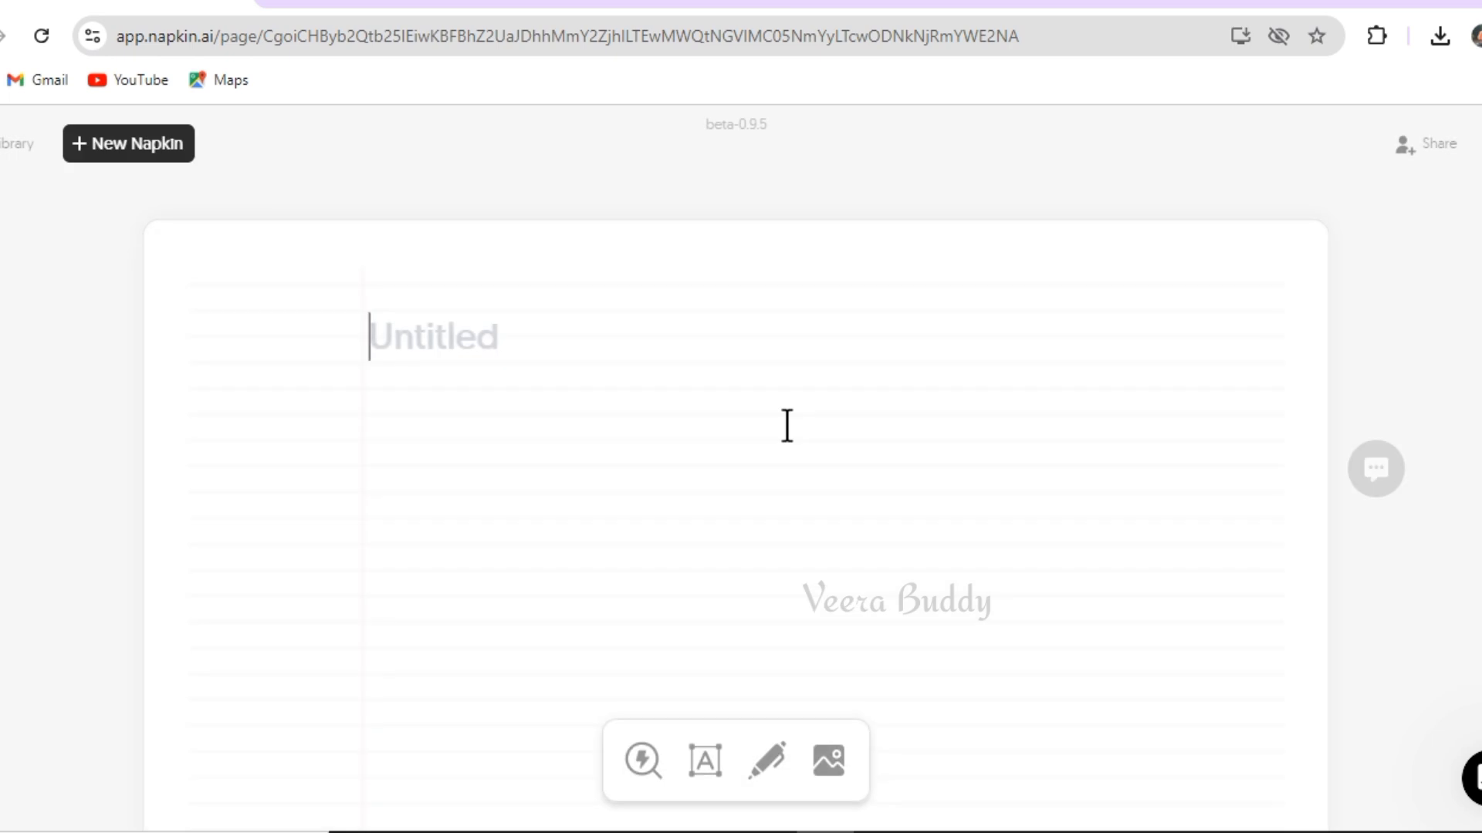
type("The W")
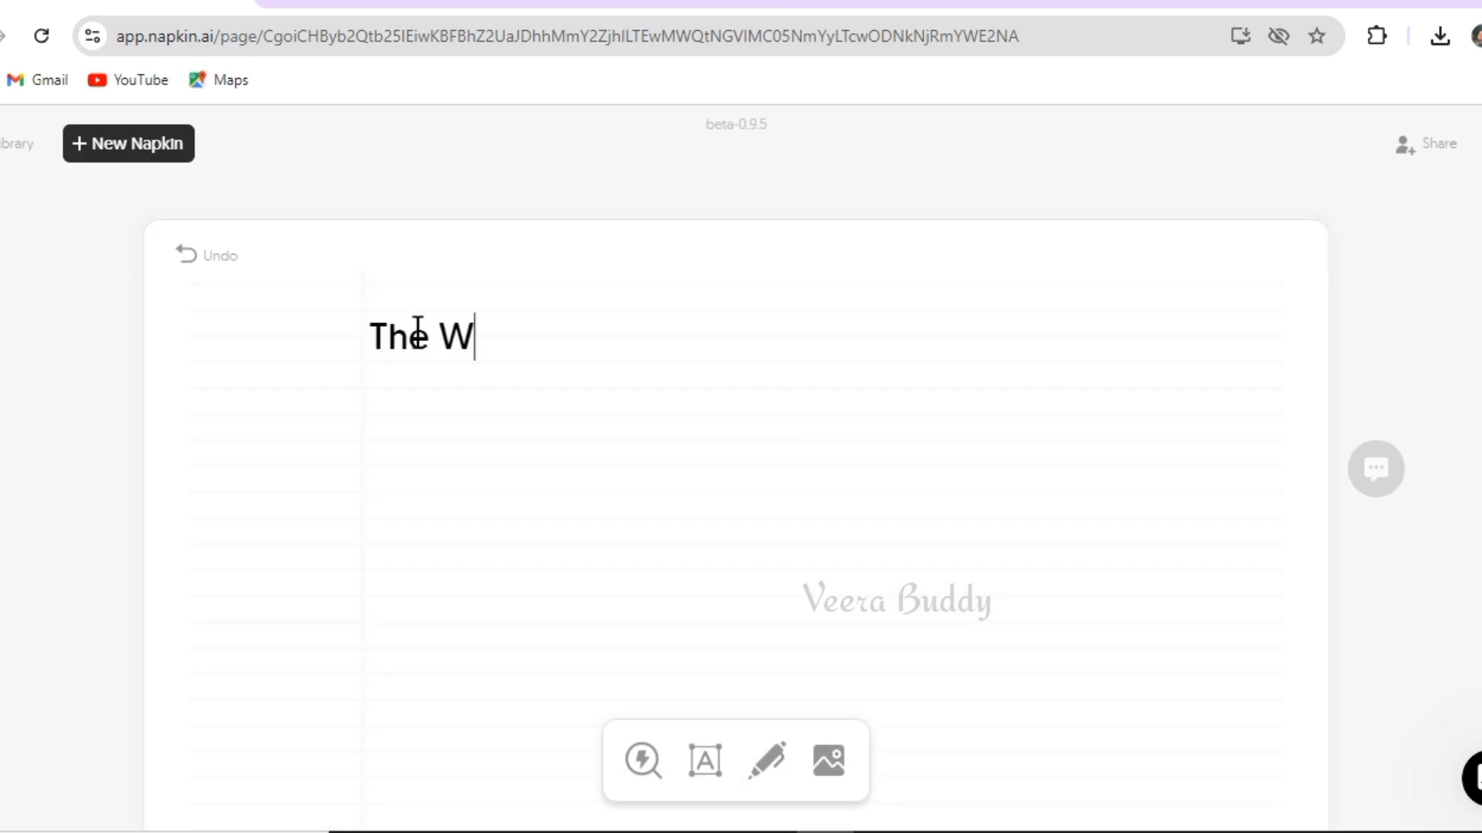
type("ater Cycle")
key("Return")
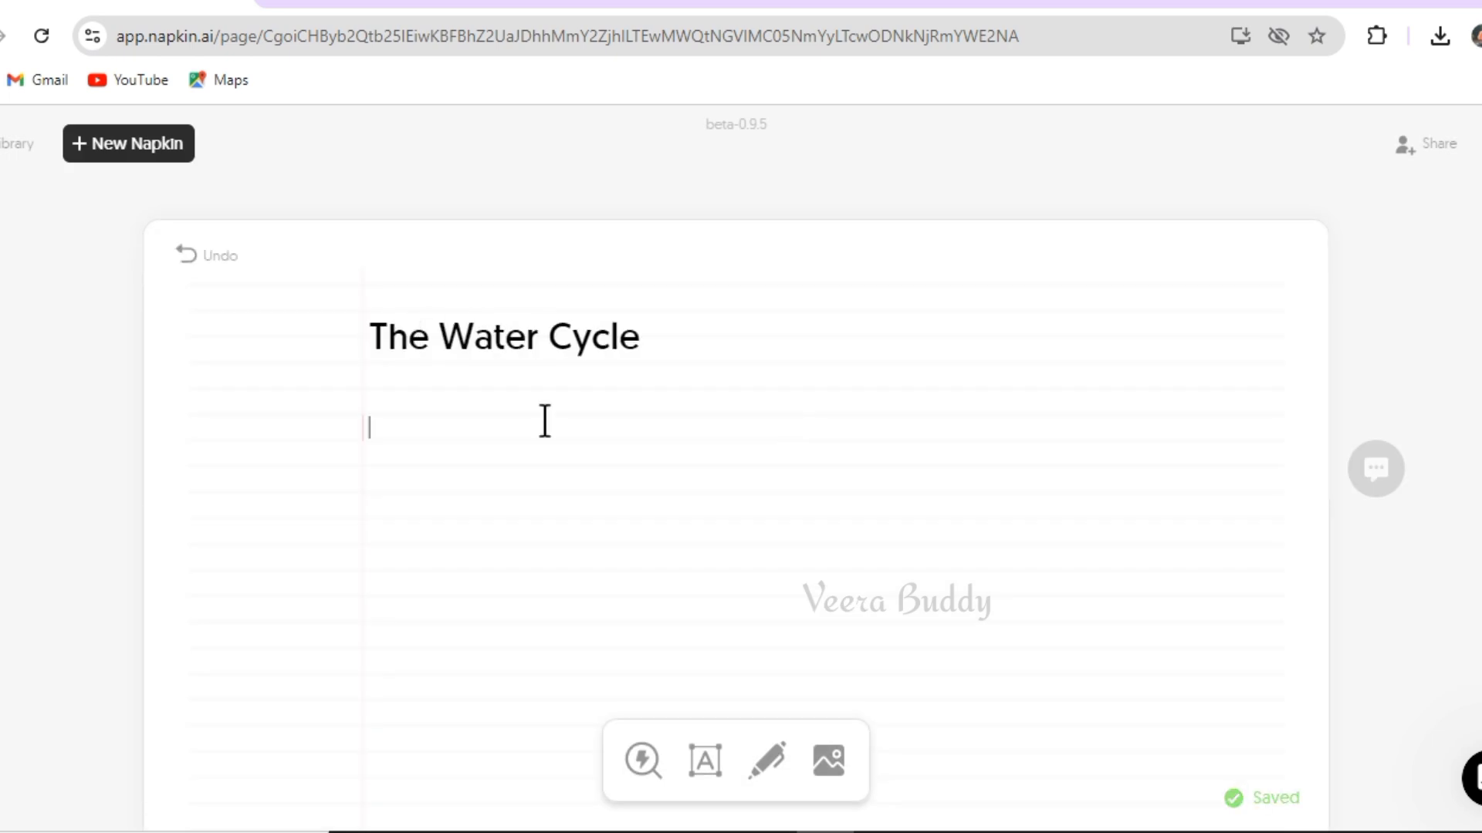
key("ctrl+v")
scroll(379, 240, "up", 1)
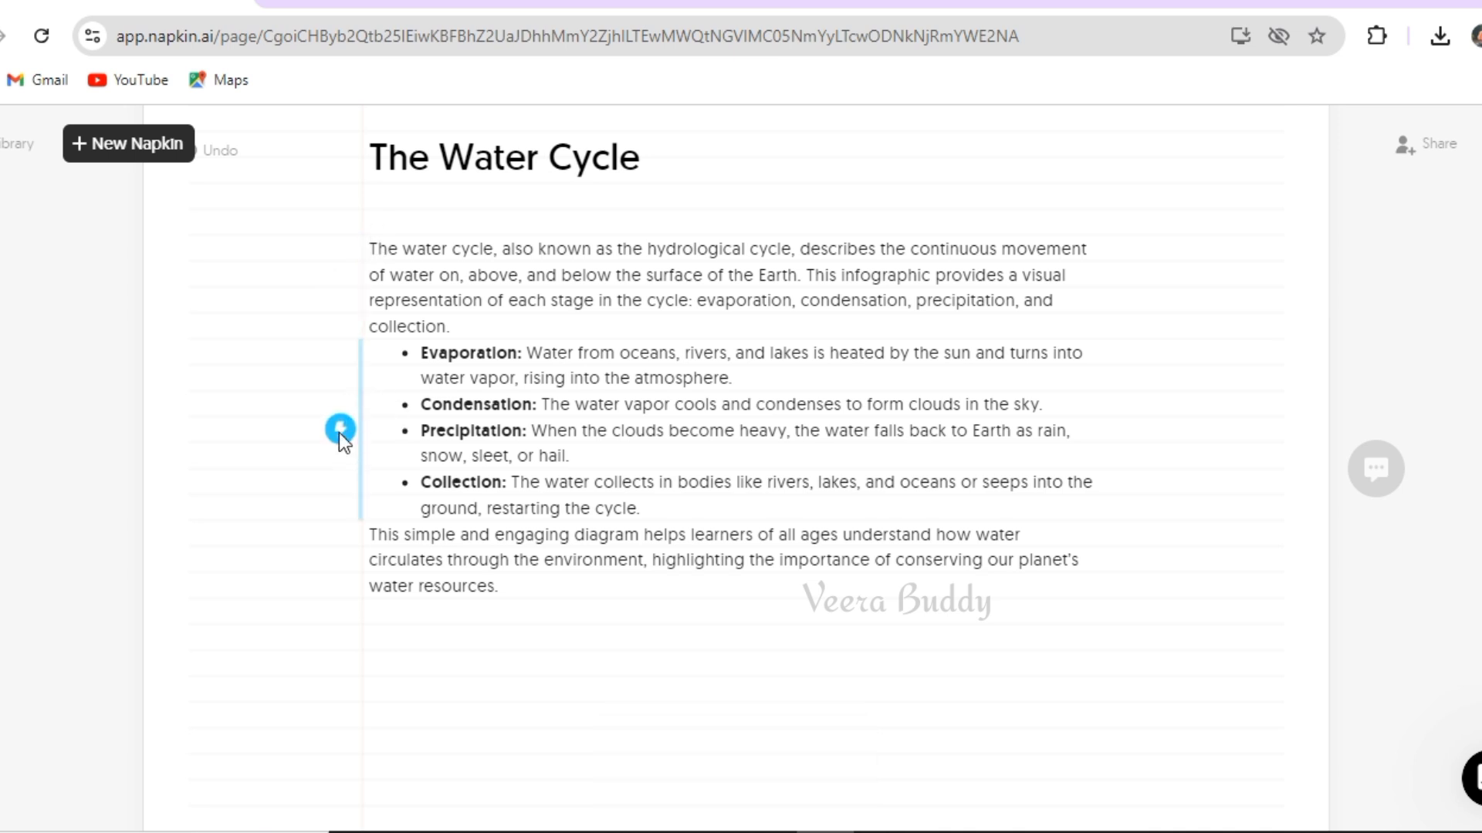
- Generate a visual from the bulleted stages list and choose the multicoloured funnel design with an icon for each stage
left_click(340, 429)
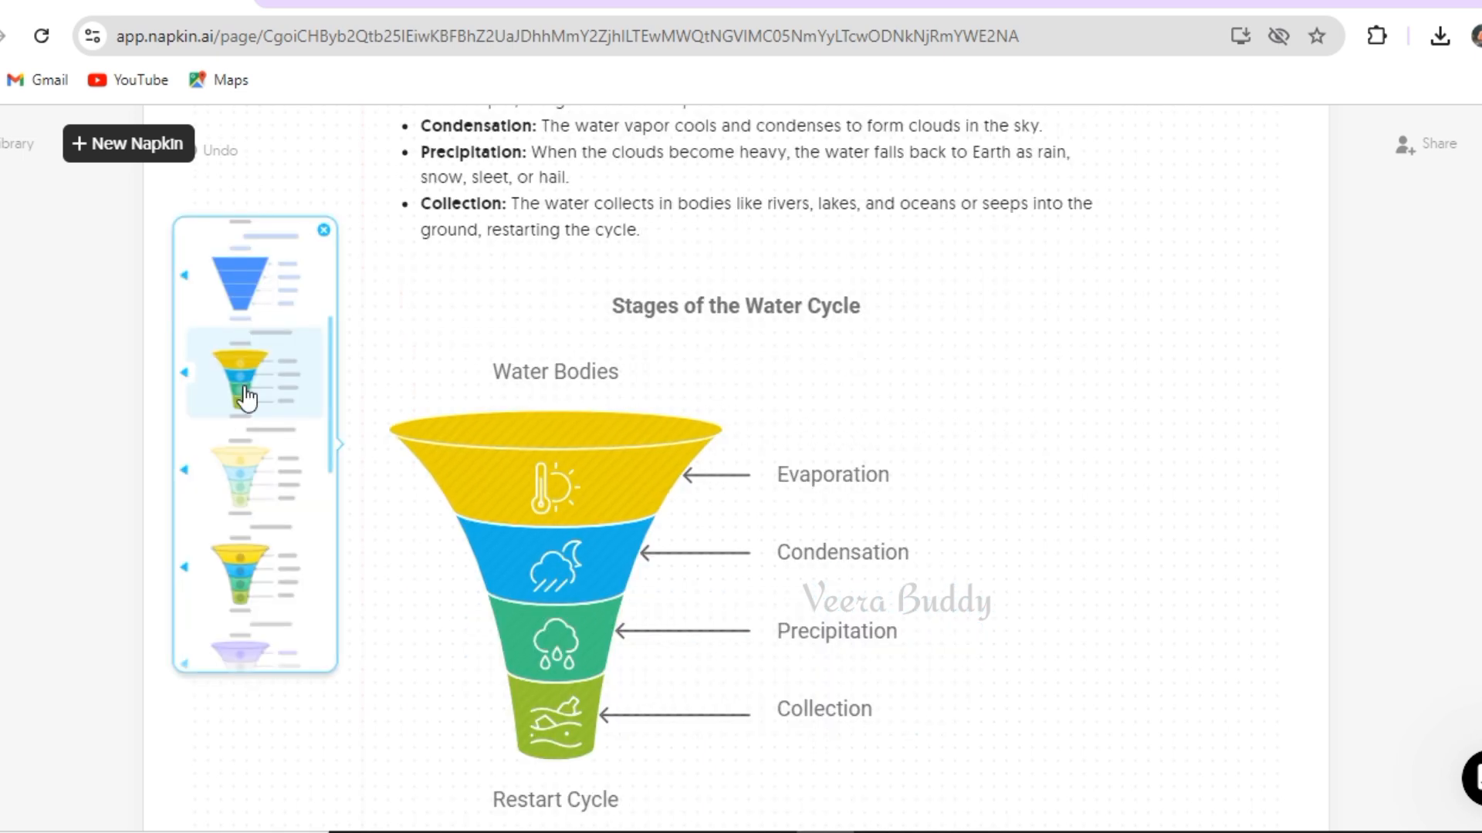
left_click(815, 440)
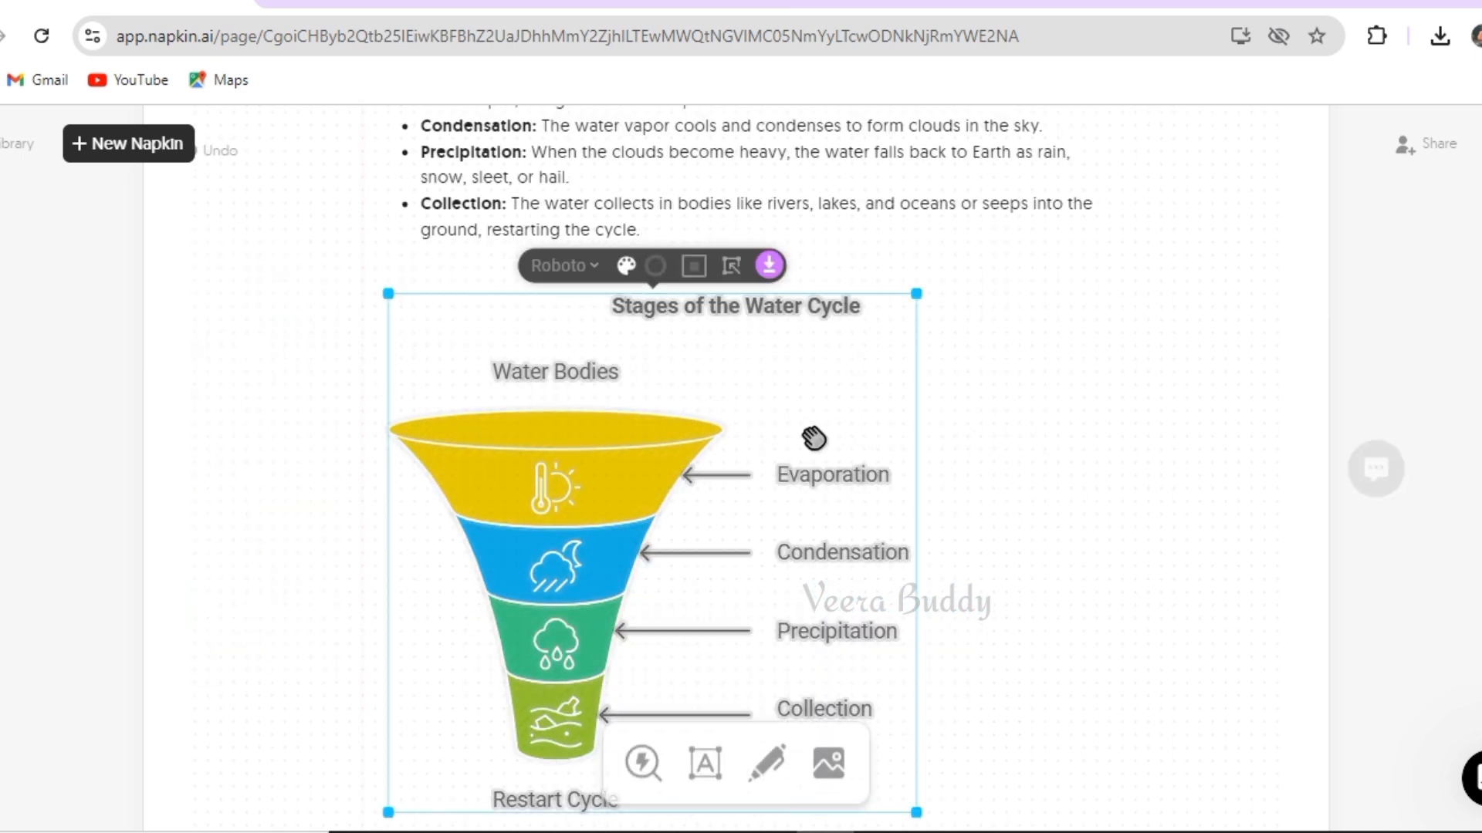
scroll(1094, 440, "down", 5)
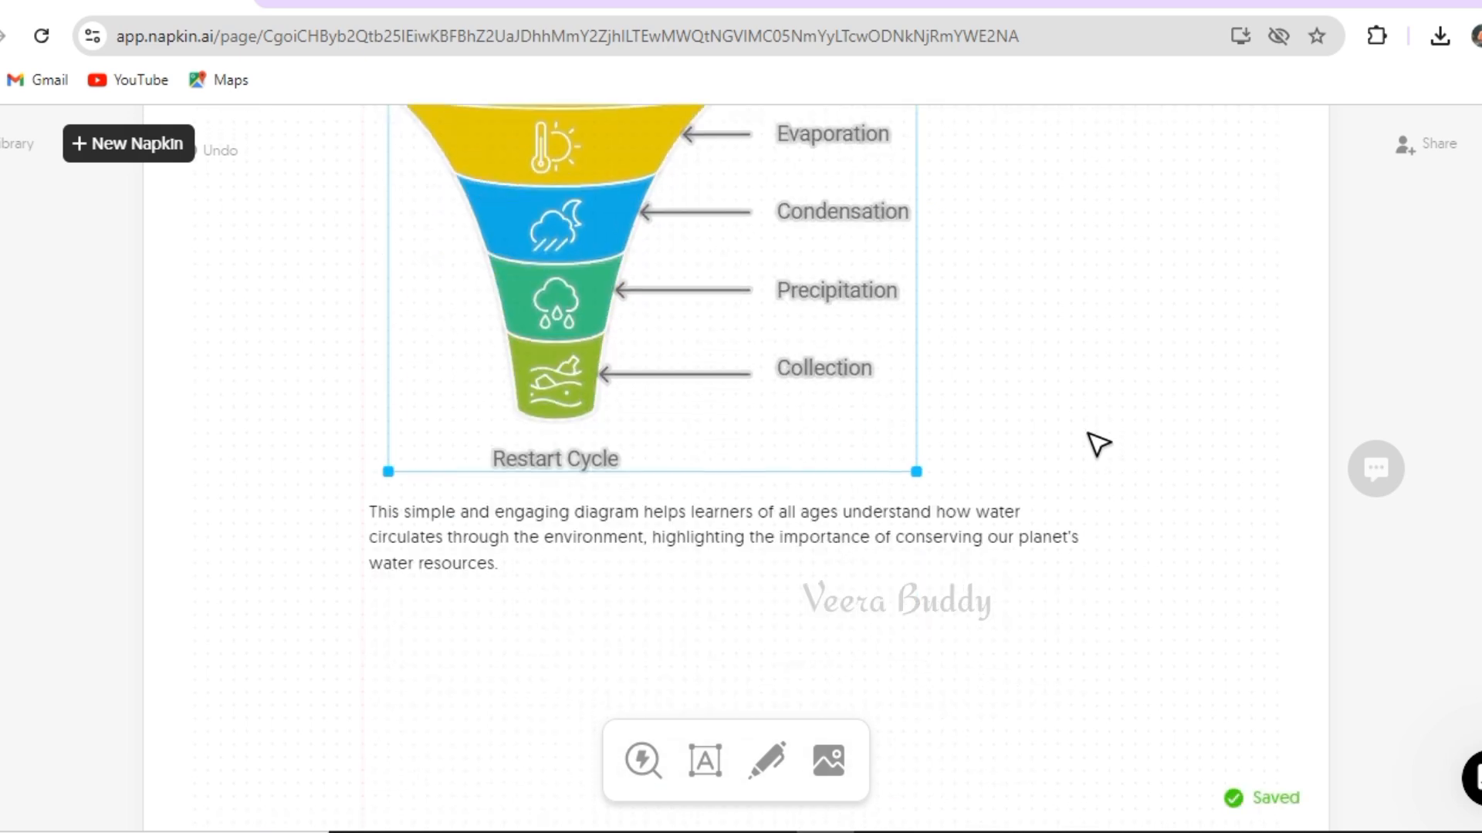
scroll(804, 599, "up", 10)
scroll(799, 596, "down", 5)
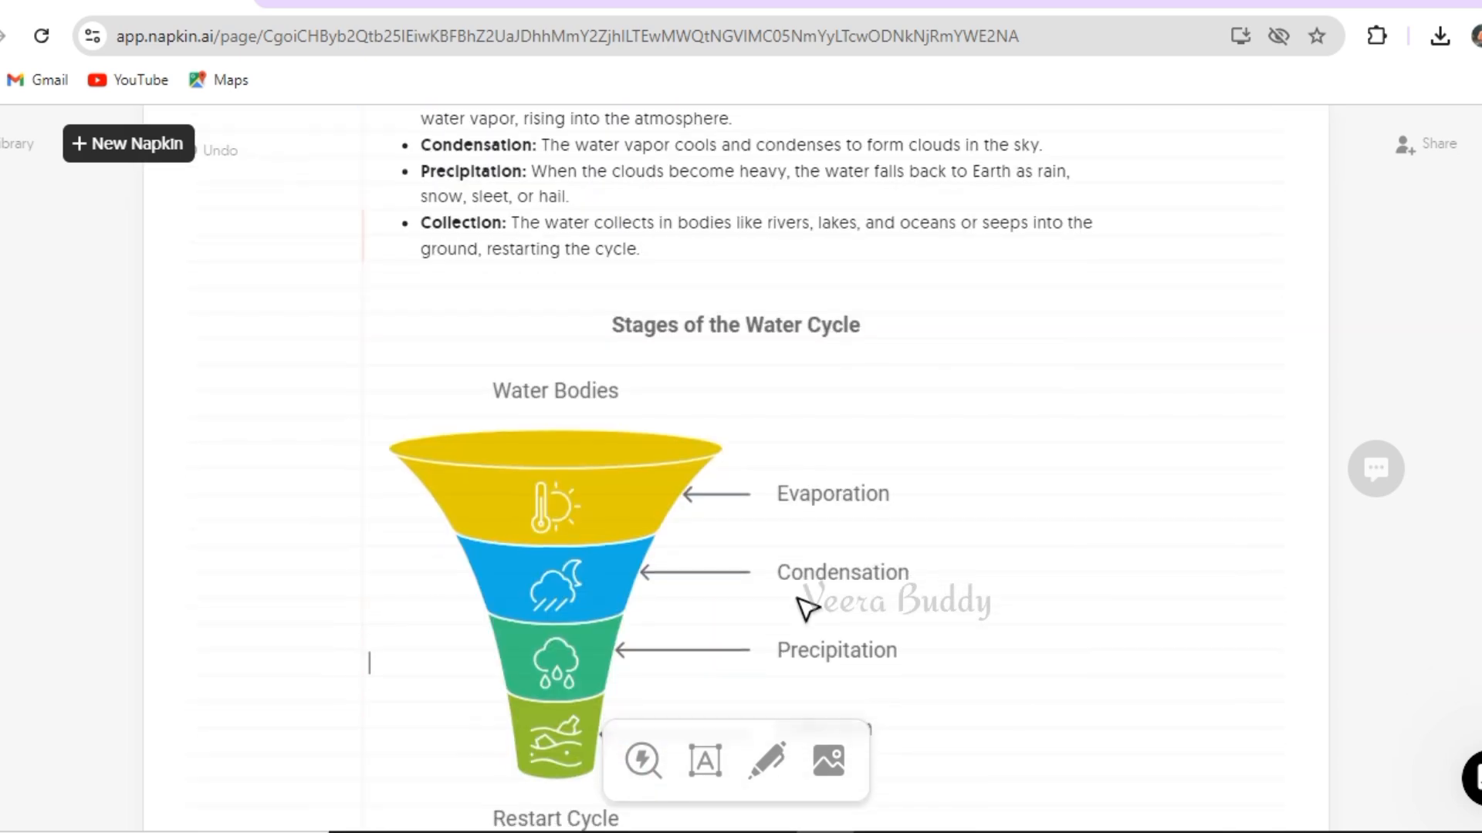
- Open the napkin's sharing options, examine the link access and PDF download choices, and close them
scroll(803, 606, "up", 2)
scroll(802, 606, "up", 4)
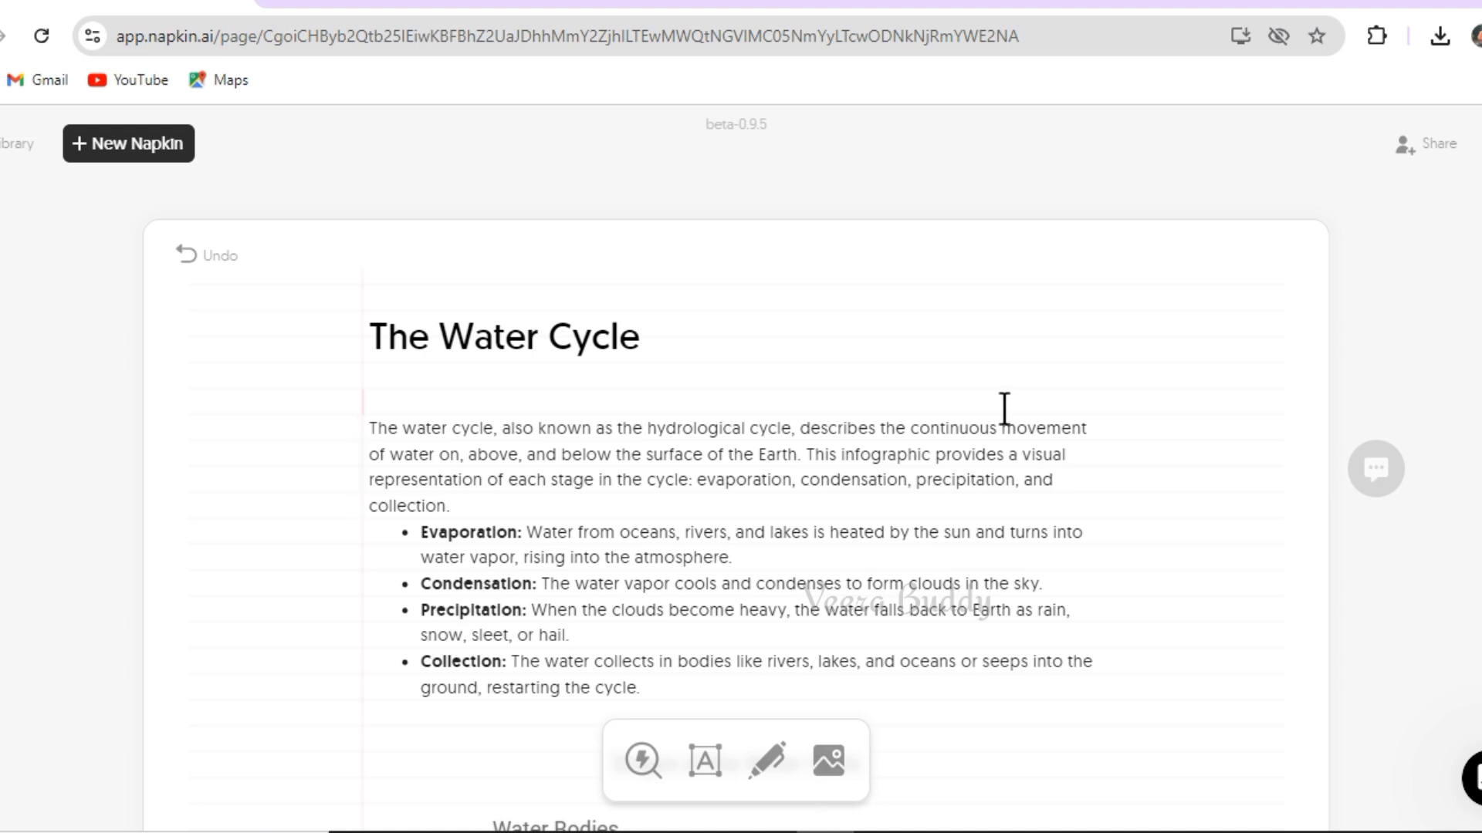
left_click(1417, 159)
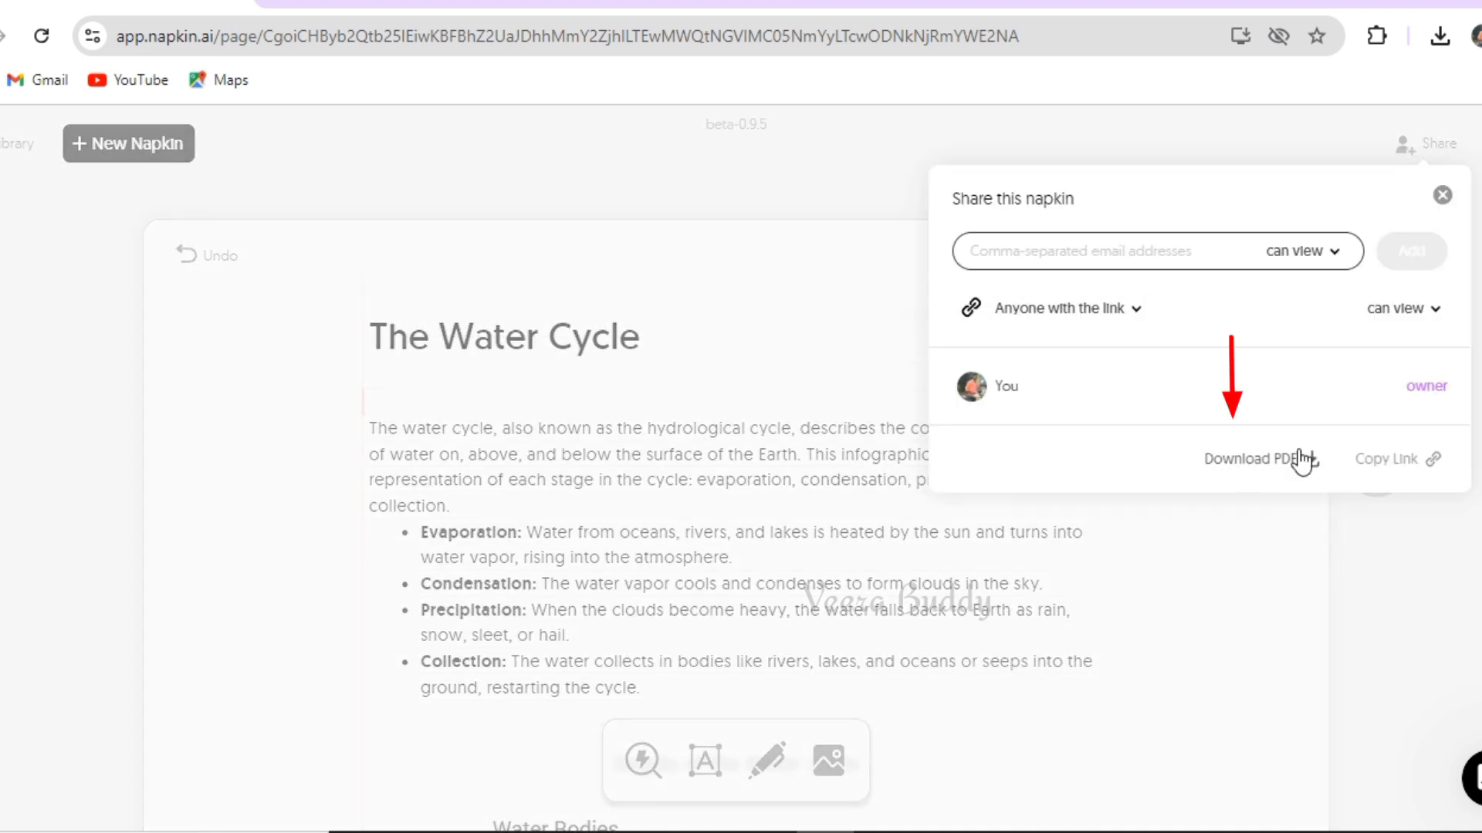
scroll(1183, 534, "down", 14)
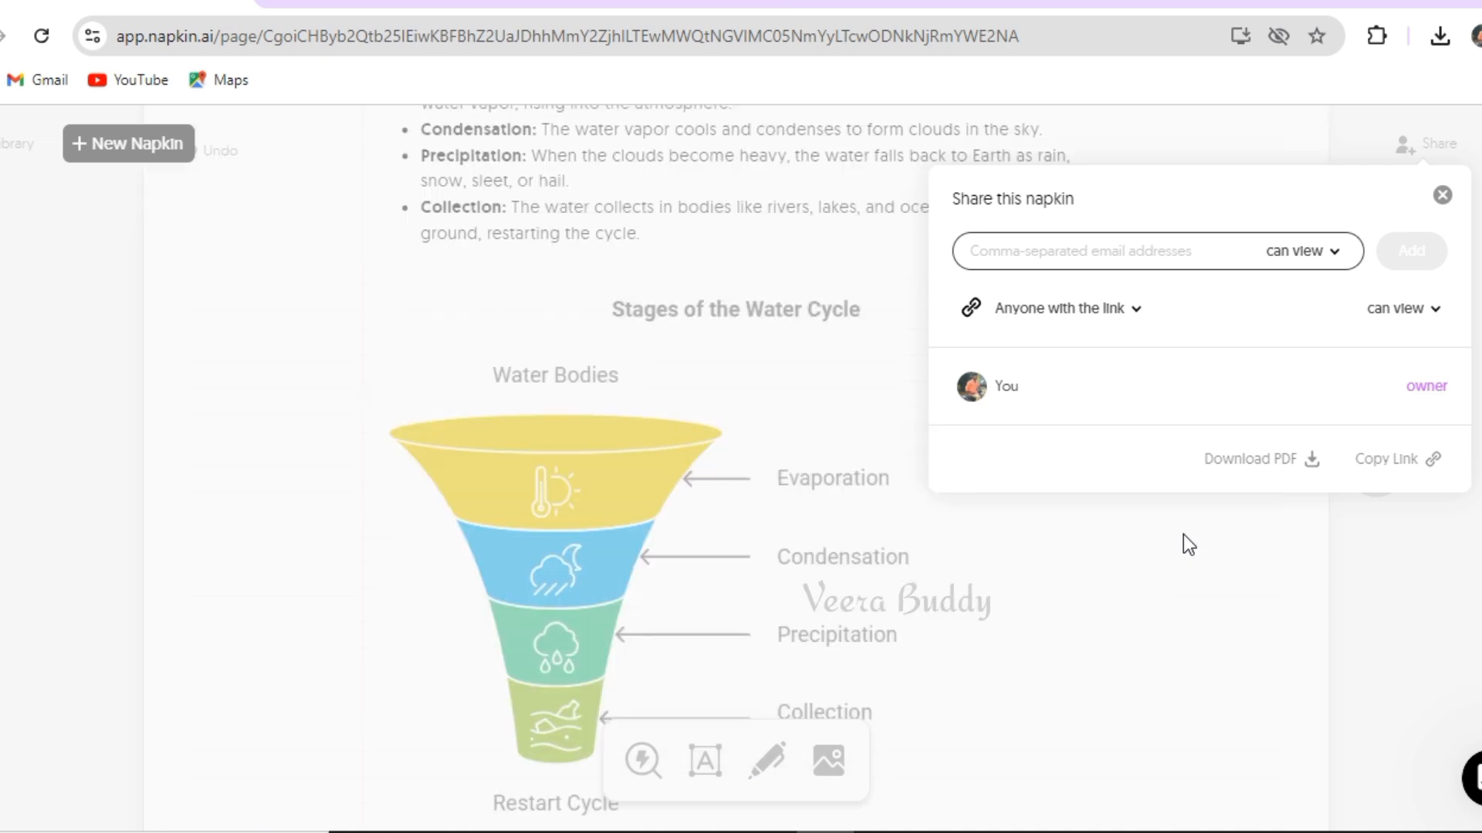
left_click(1183, 540)
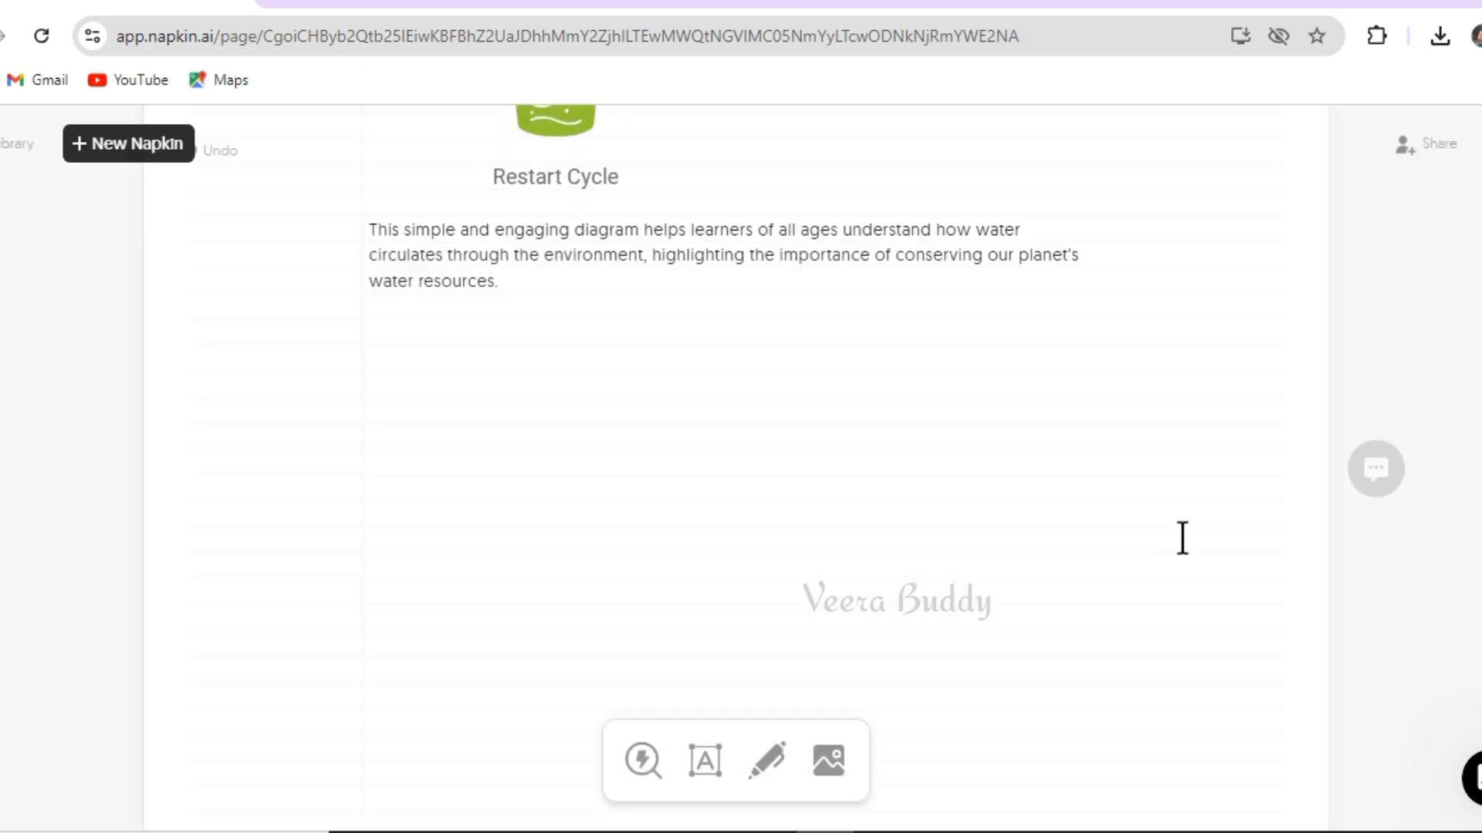